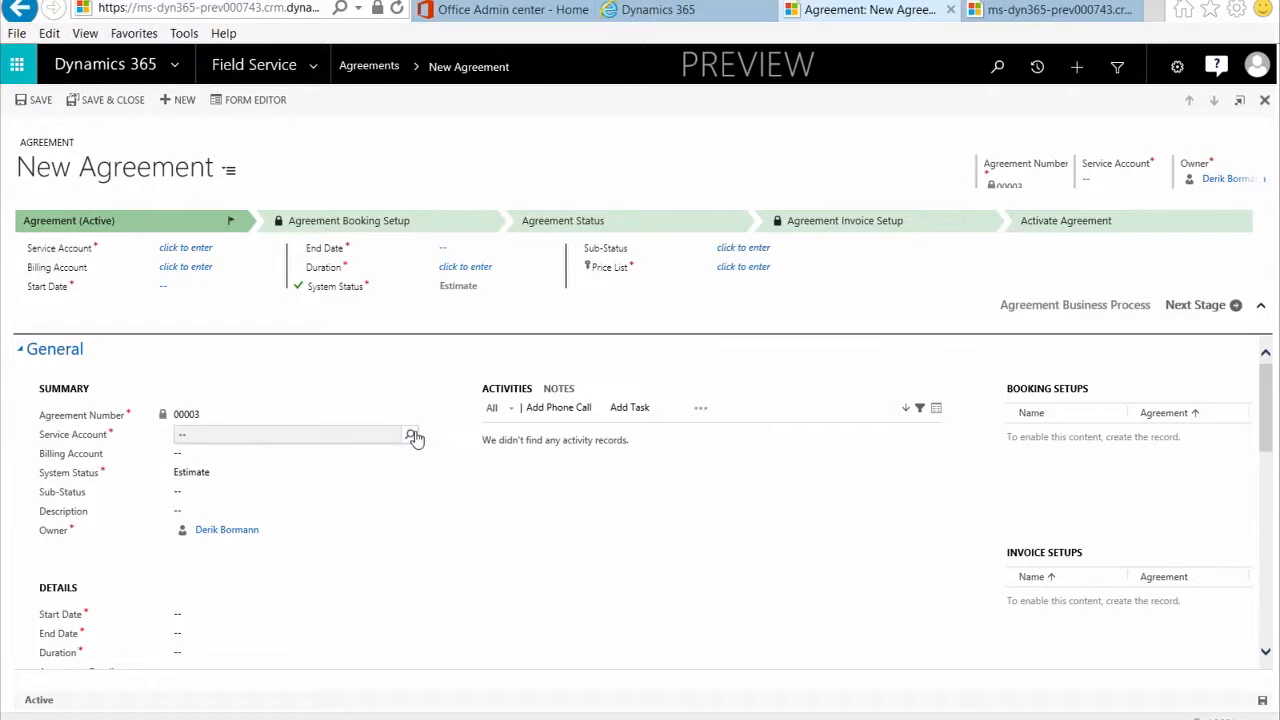
# Set the new agreement's service account to Alpine Ski House (sample) and its system status to Estimate.
pyautogui.click(410, 438)
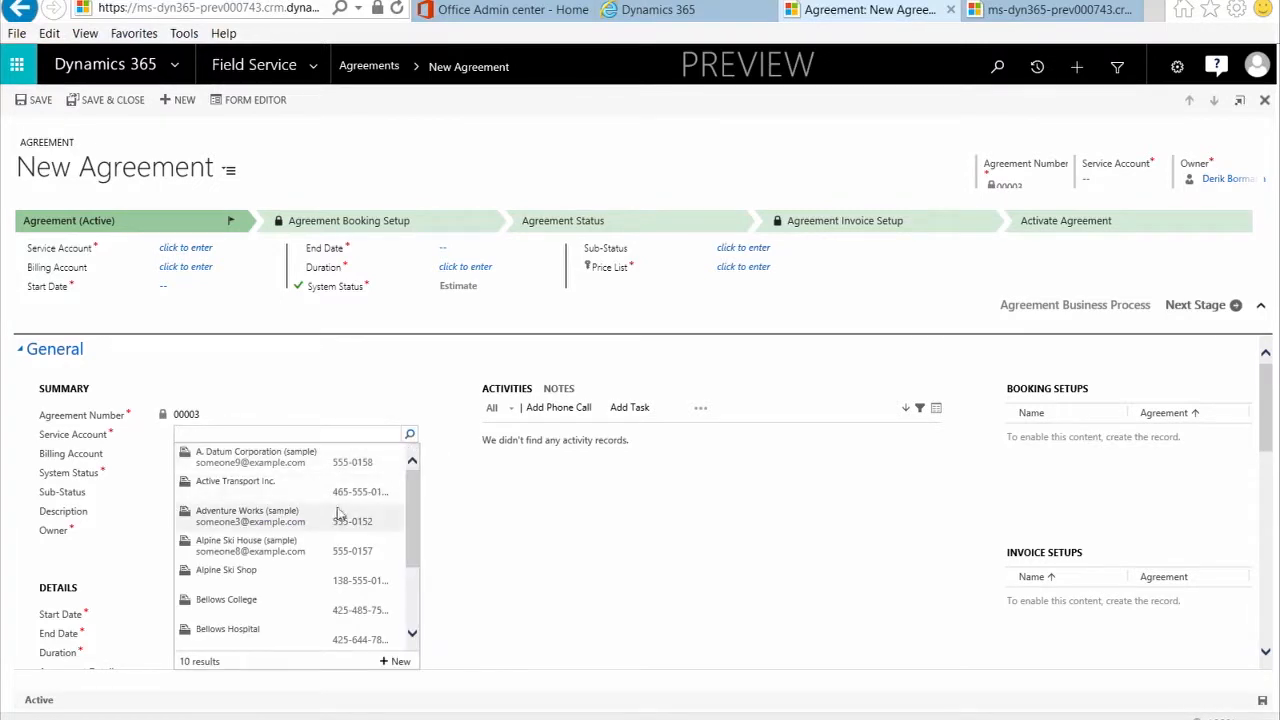
pyautogui.click(303, 557)
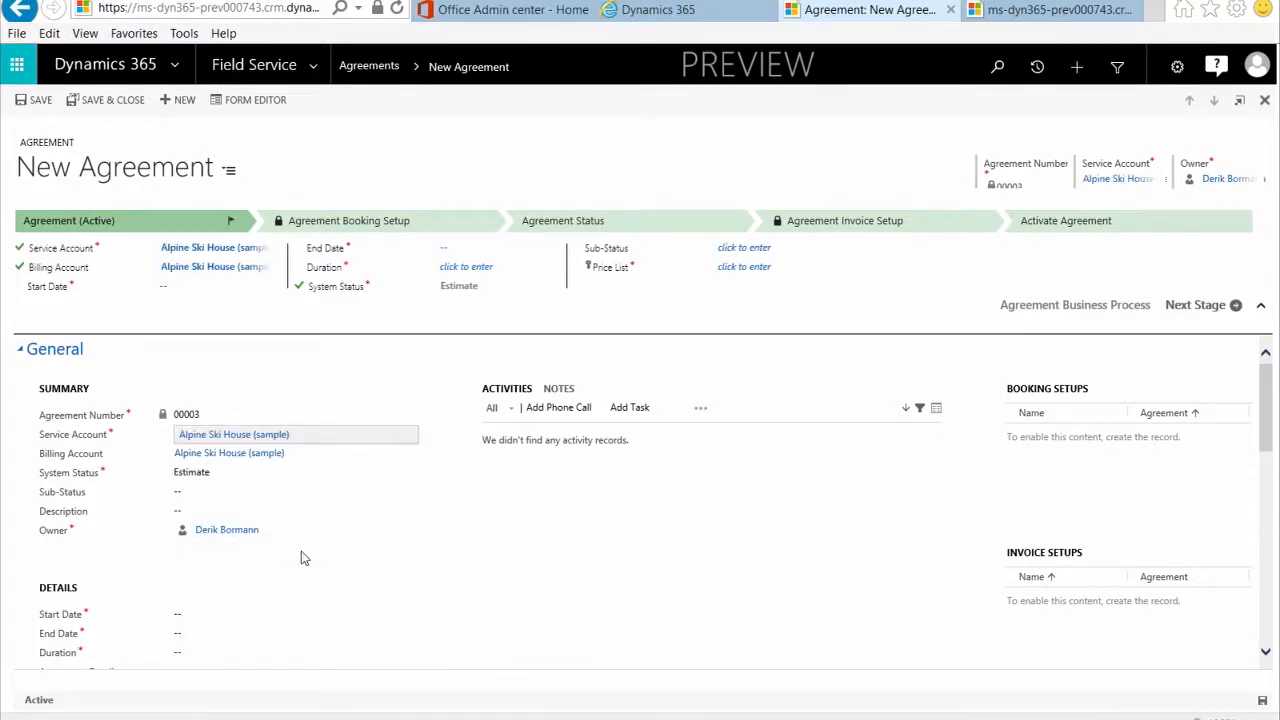
pyautogui.click(239, 485)
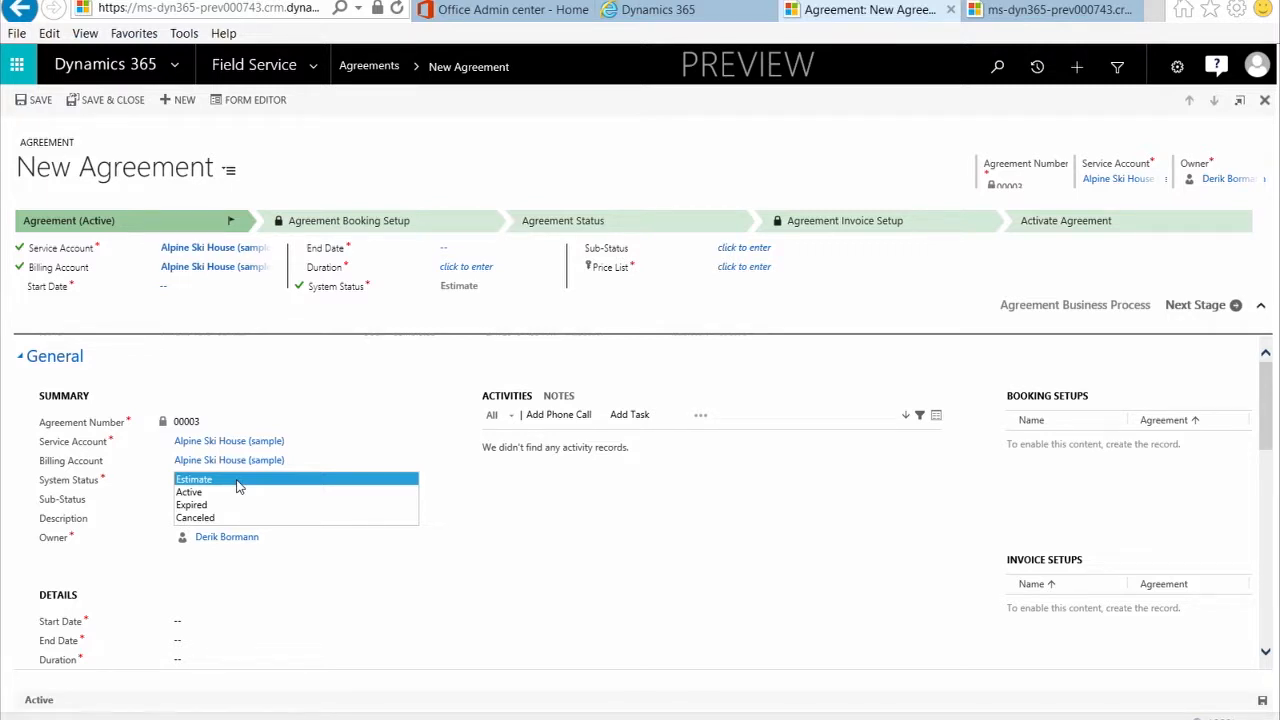
pyautogui.click(237, 481)
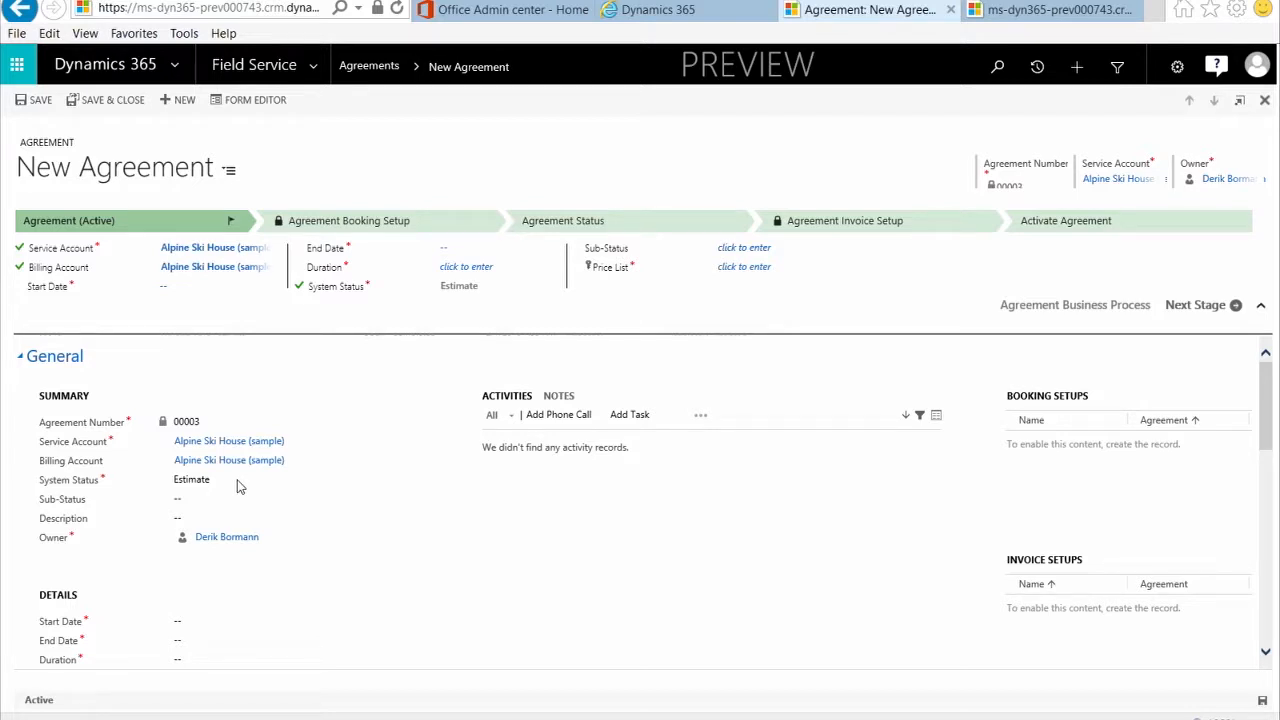
pyautogui.click(237, 491)
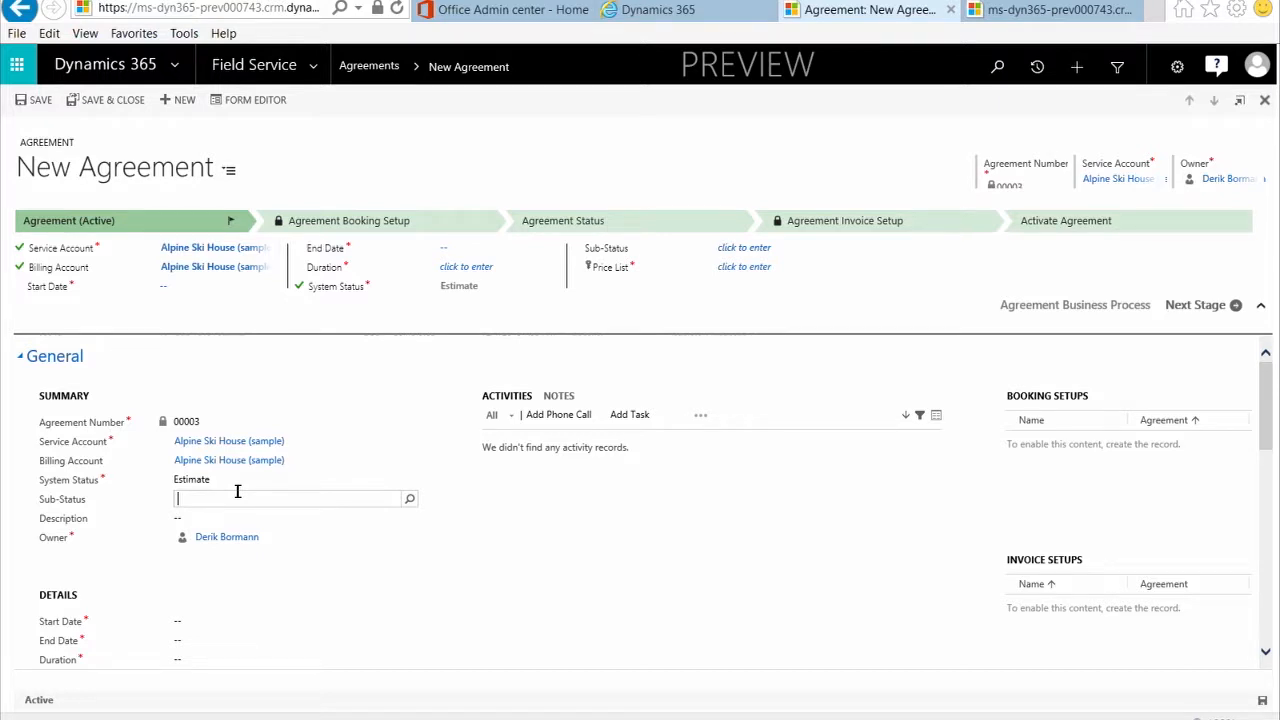
# Set the agreement's start date to 12/2/2016 in the details section.
pyautogui.scroll(-1, 247, 524)
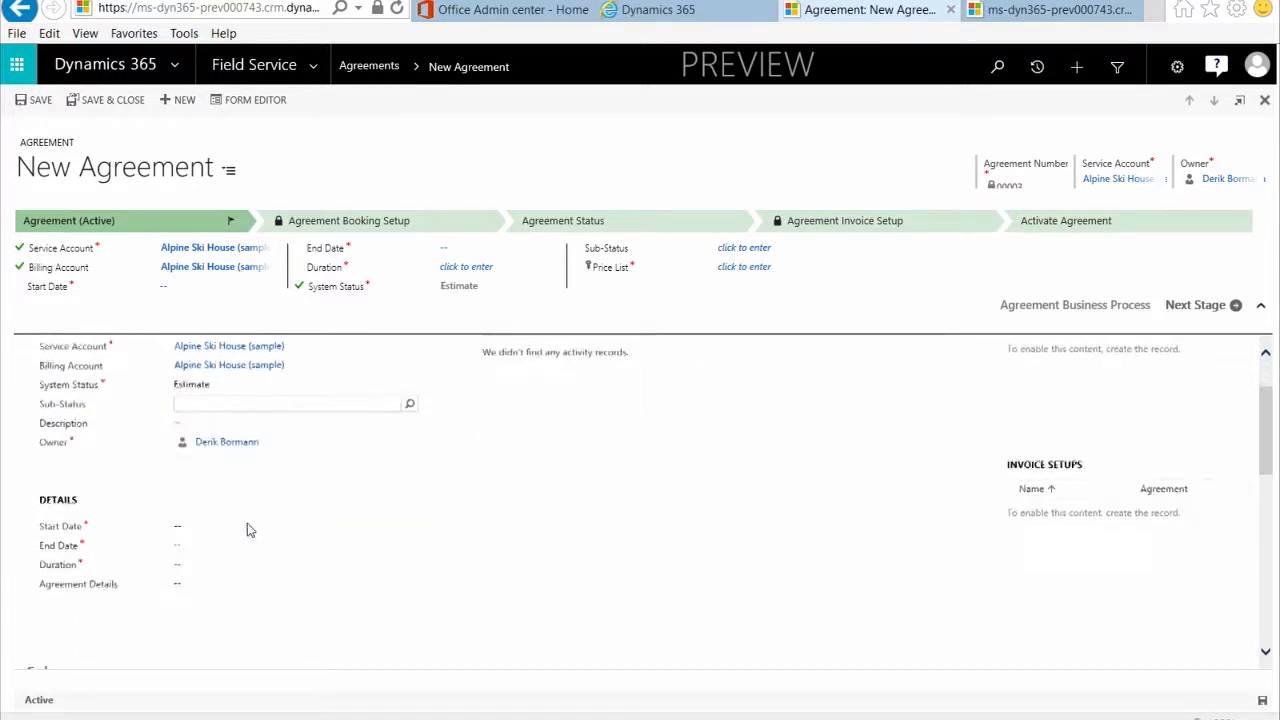
pyautogui.click(241, 500)
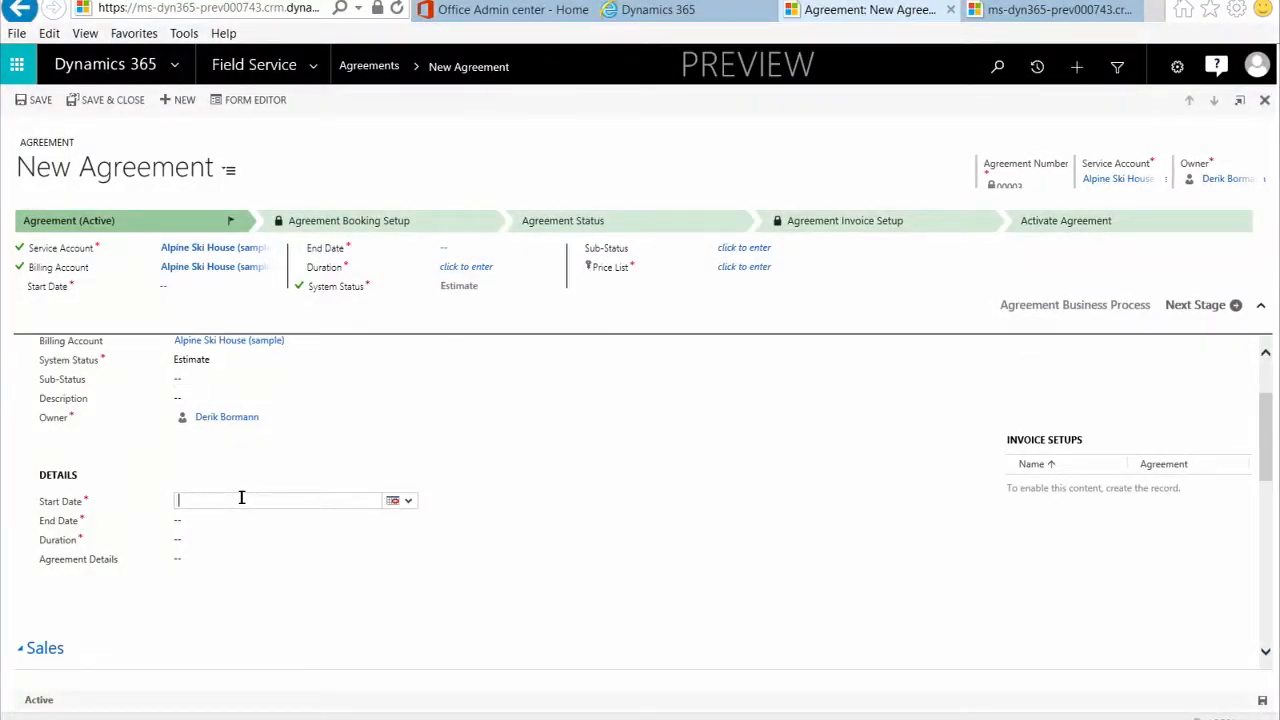
pyautogui.click(408, 505)
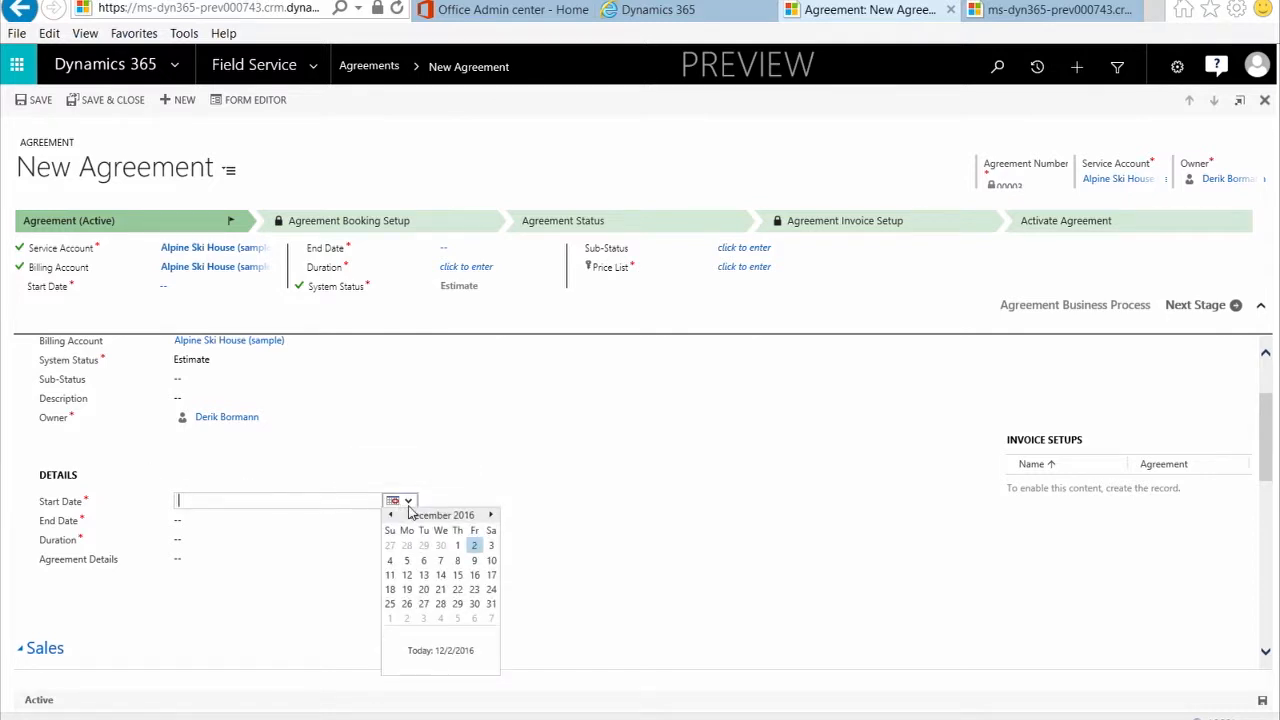
pyautogui.click(474, 545)
# Set the agreement's end date to 12/1/2017.
pyautogui.click(255, 522)
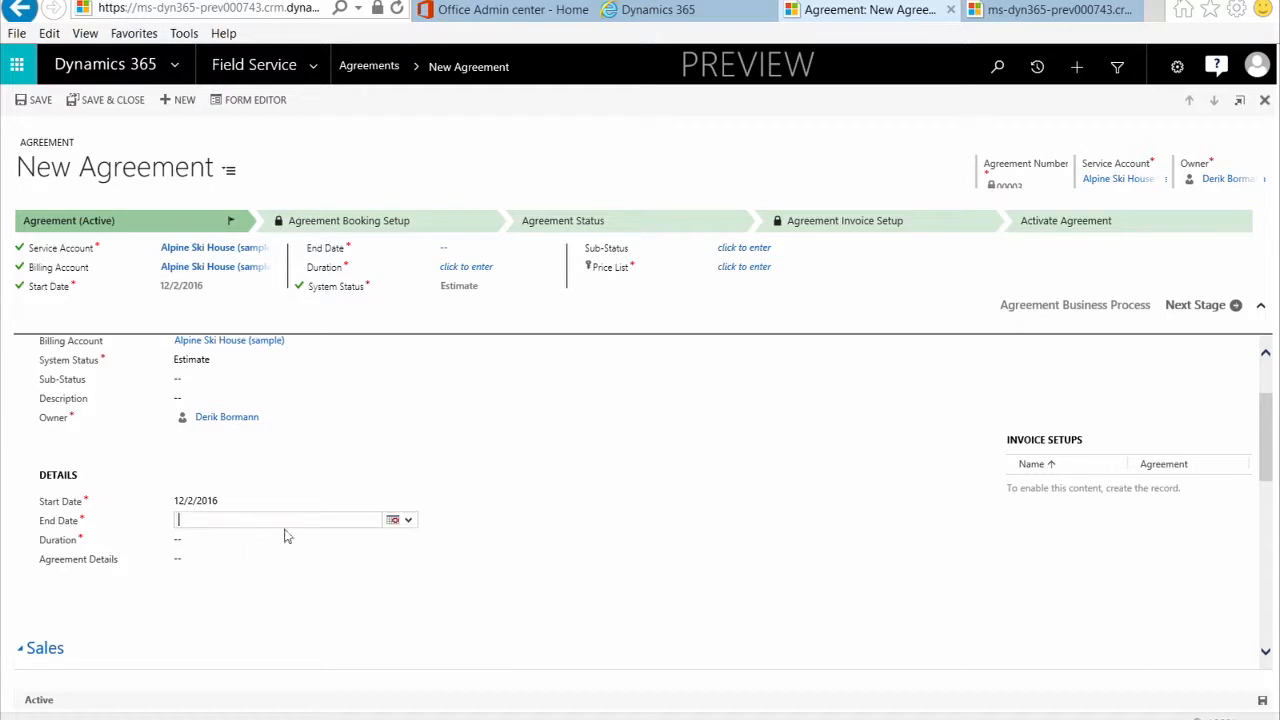
pyautogui.click(407, 520)
pyautogui.click(460, 565)
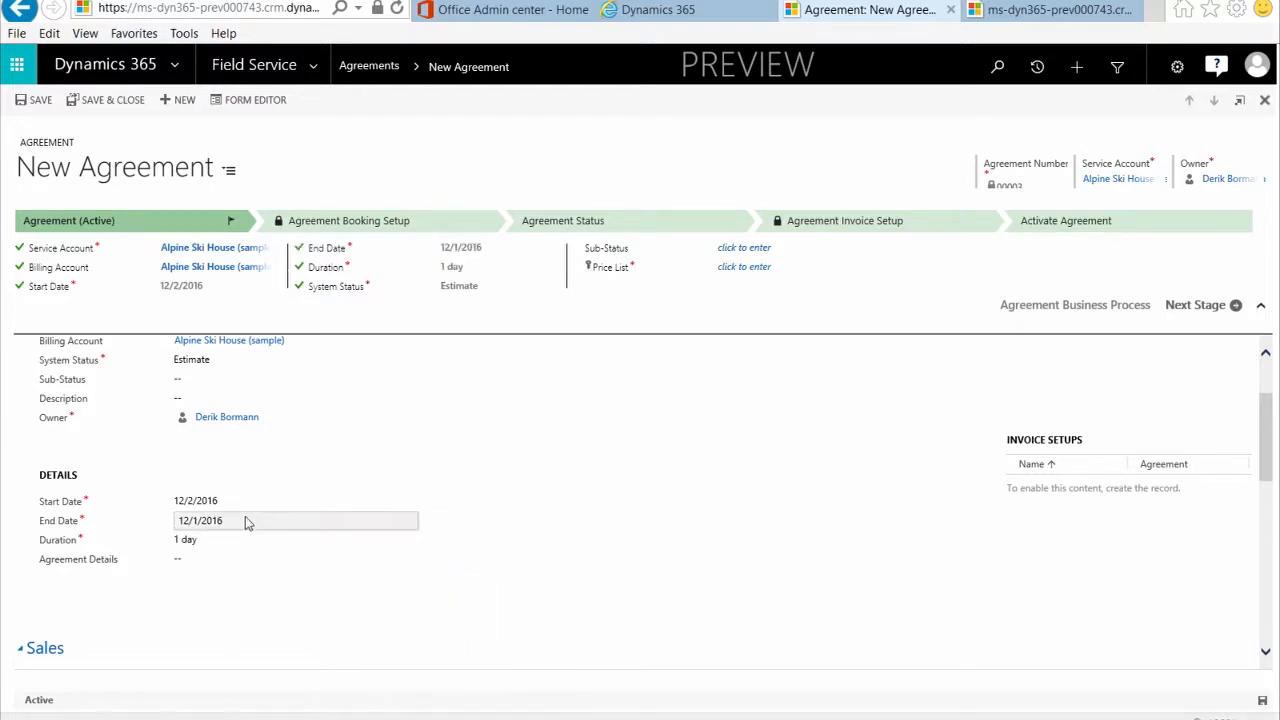
pyautogui.click(252, 522)
pyautogui.click(252, 520)
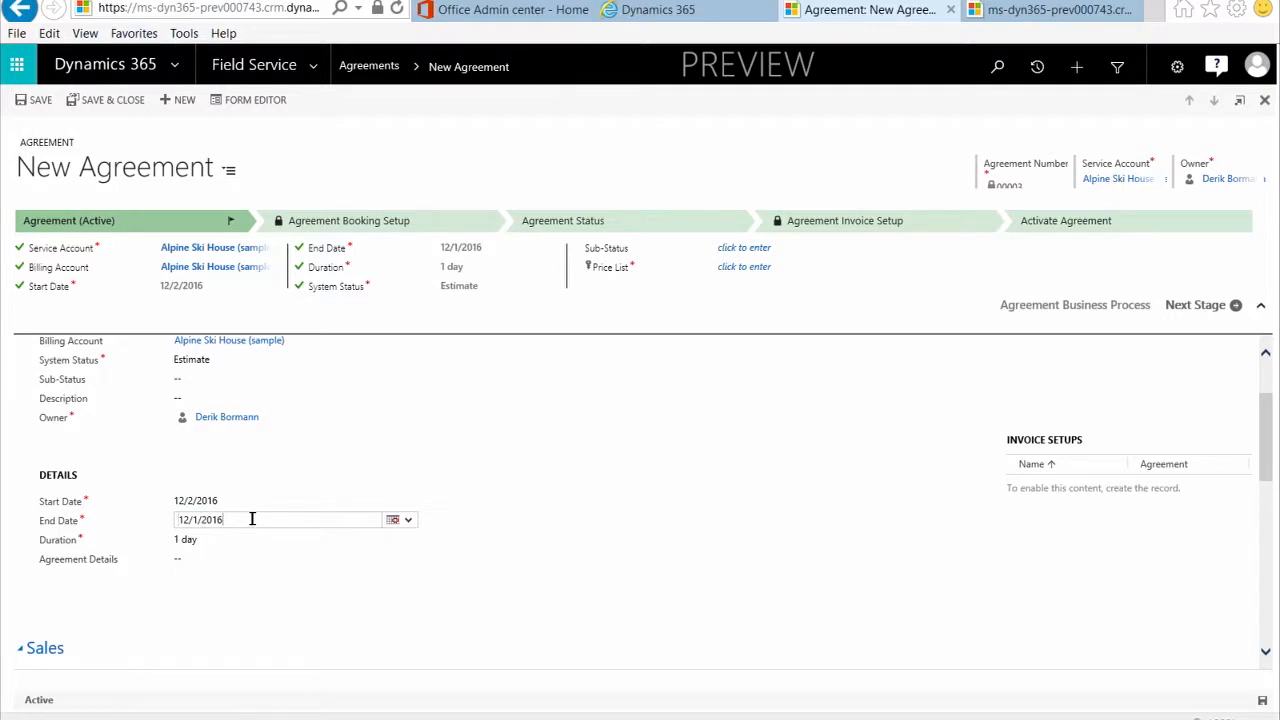
pyautogui.press('BackSpace')
pyautogui.write('7')
pyautogui.press('Tab')
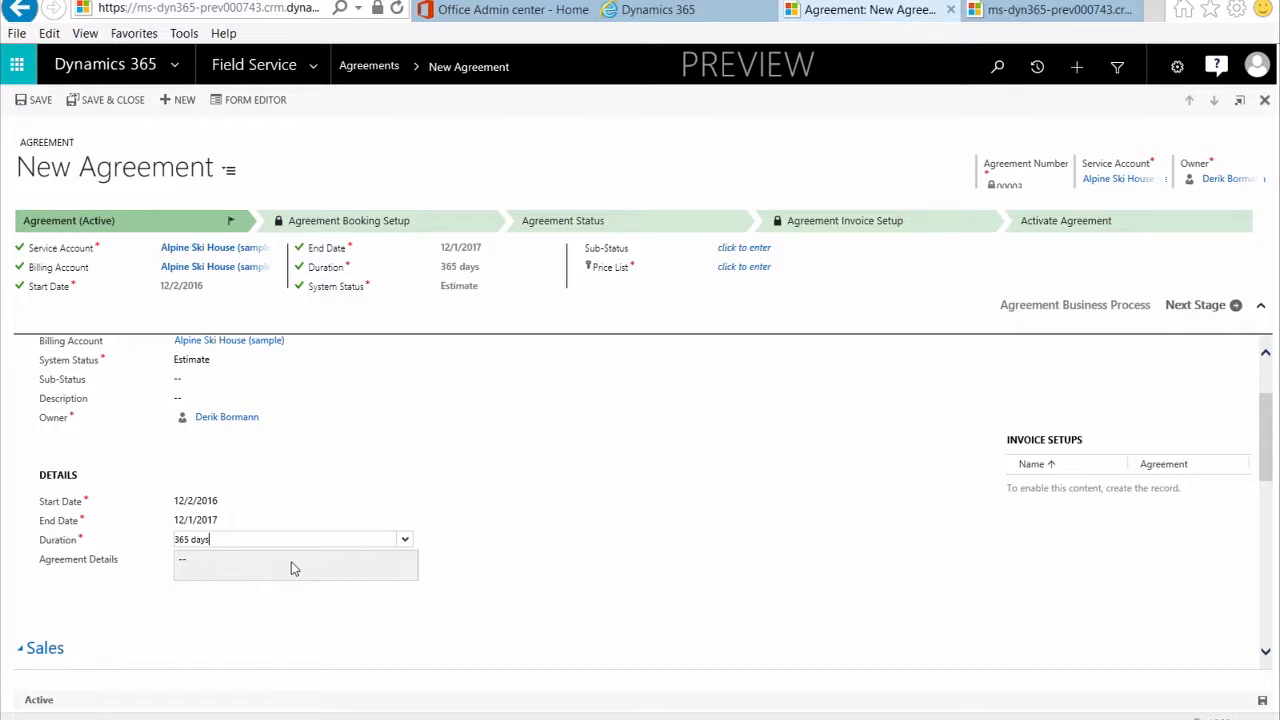
# Assign Default Price List as the agreement's price list in the Other section.
pyautogui.scroll(-2, 291, 562)
pyautogui.scroll(-6, 285, 568)
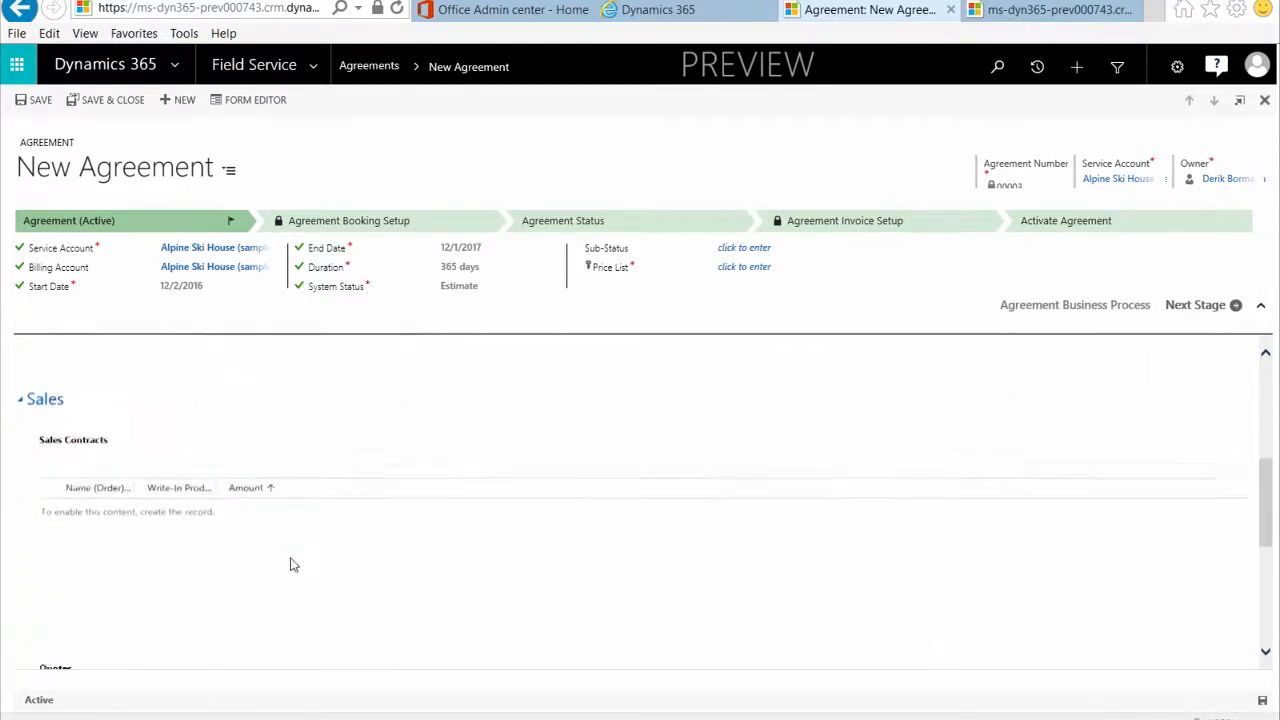
pyautogui.scroll(5, 301, 557)
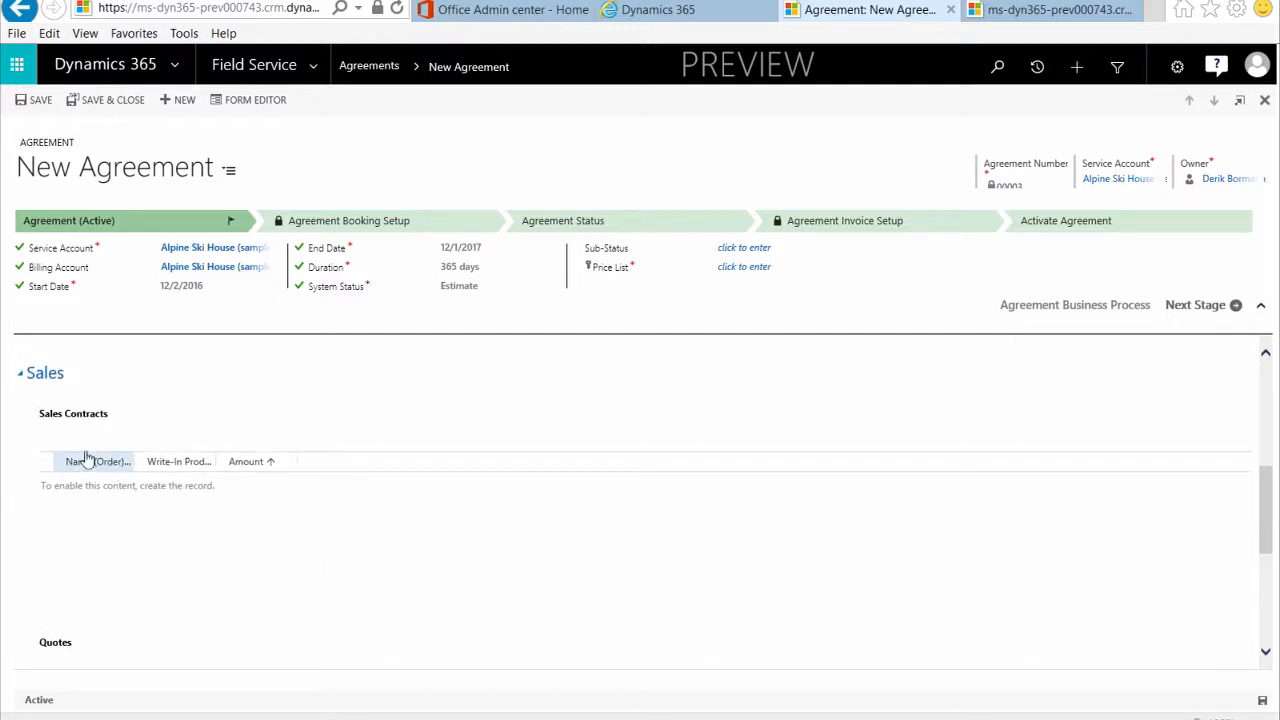
pyautogui.scroll(-5, 211, 507)
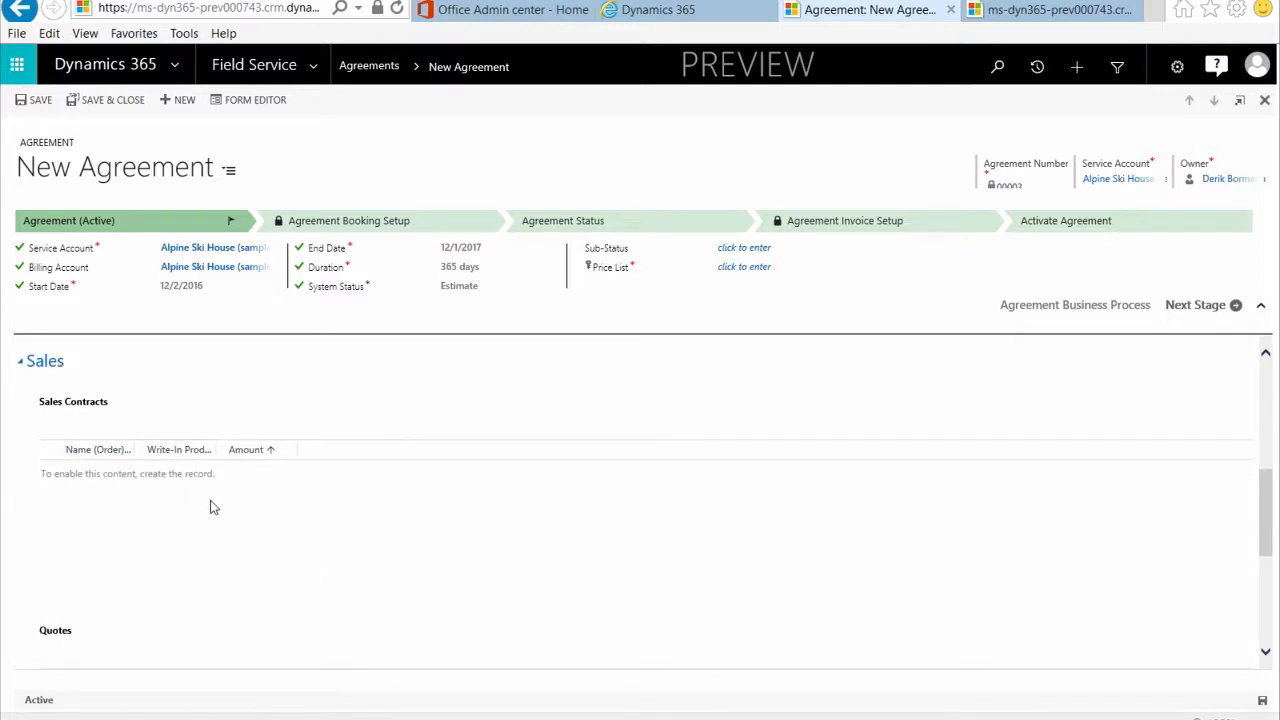
pyautogui.scroll(-1, 211, 507)
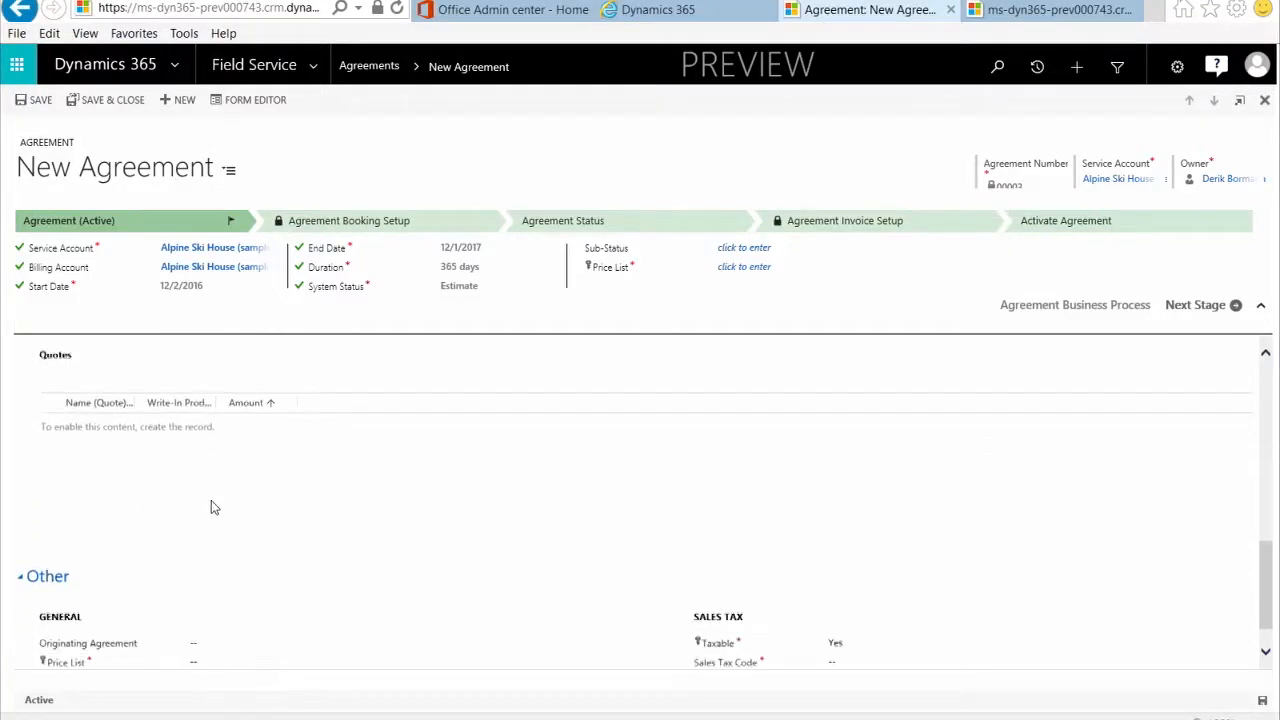
pyautogui.scroll(-1, 211, 507)
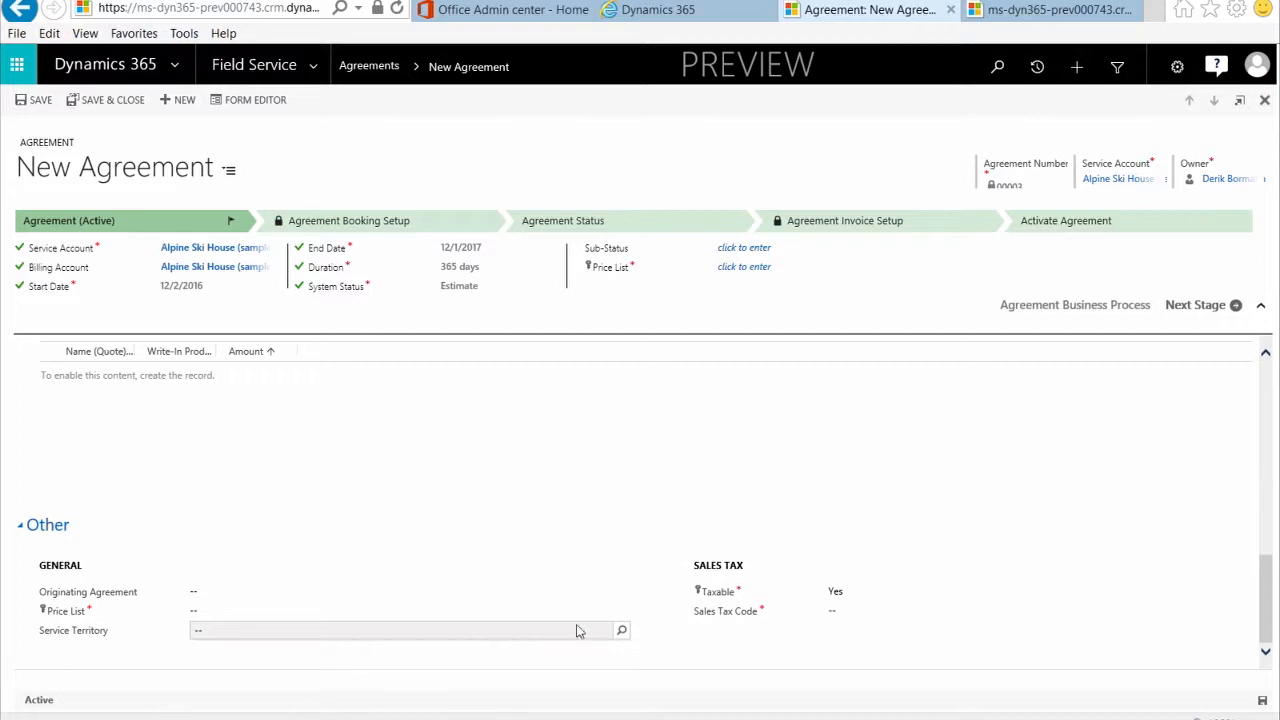
pyautogui.click(622, 613)
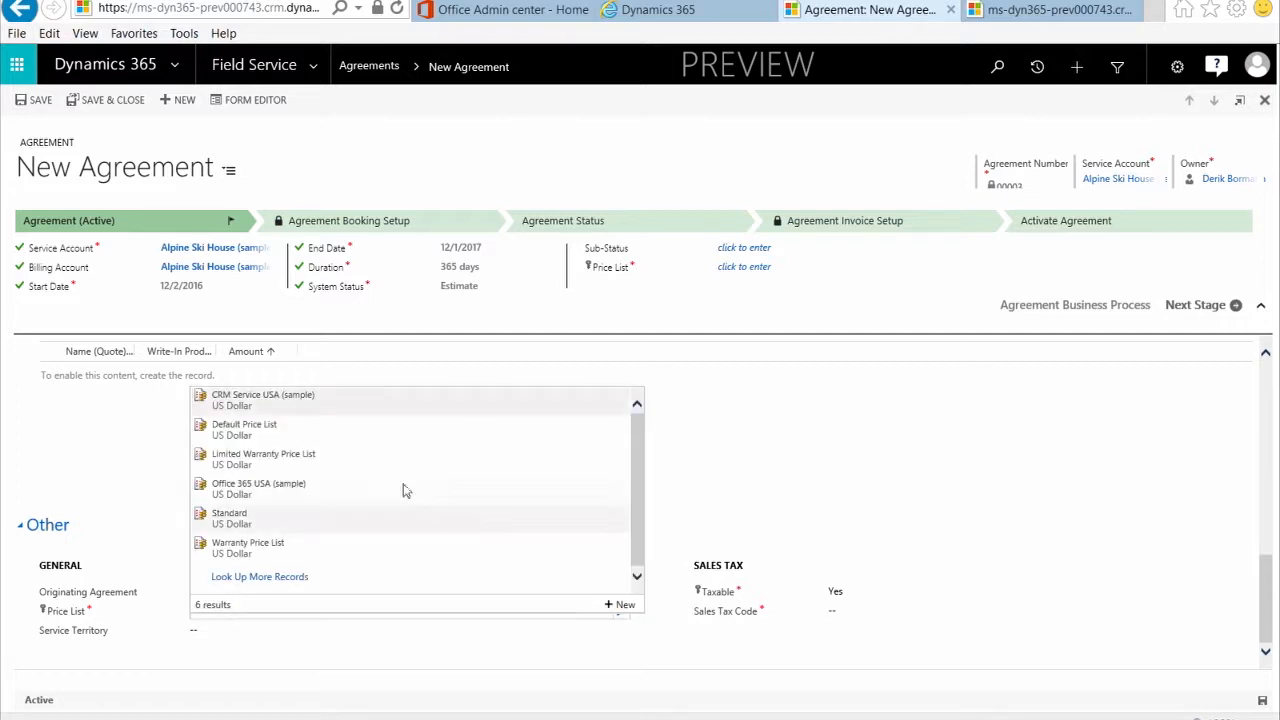
pyautogui.click(321, 428)
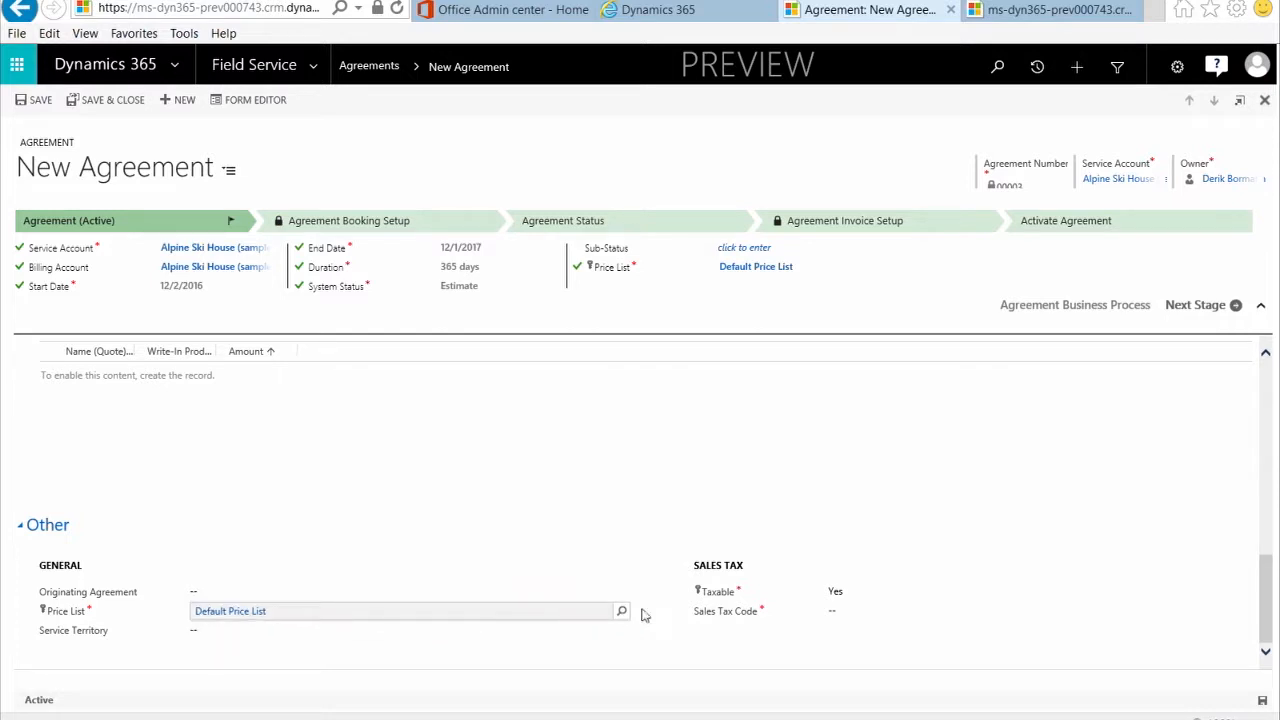
# Toggle the agreement's Taxable setting and save the agreement.
pyautogui.click(891, 611)
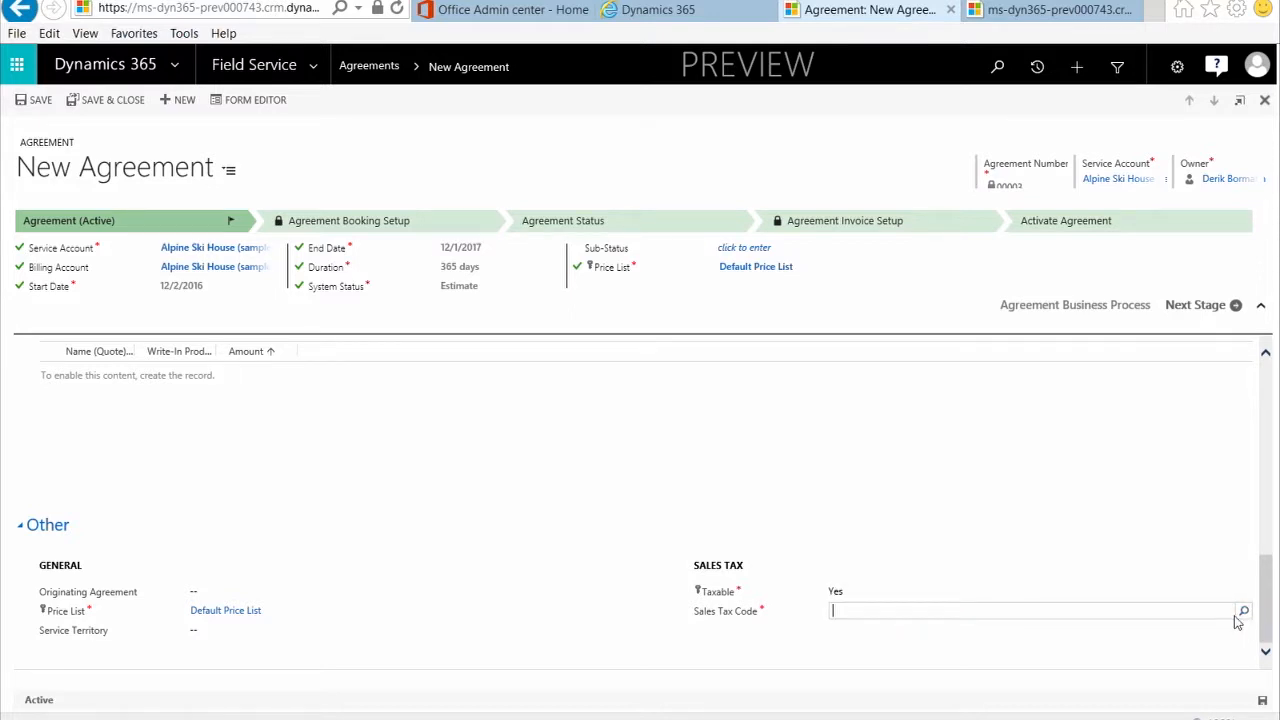
pyautogui.click(858, 598)
pyautogui.scroll(1, 565, 582)
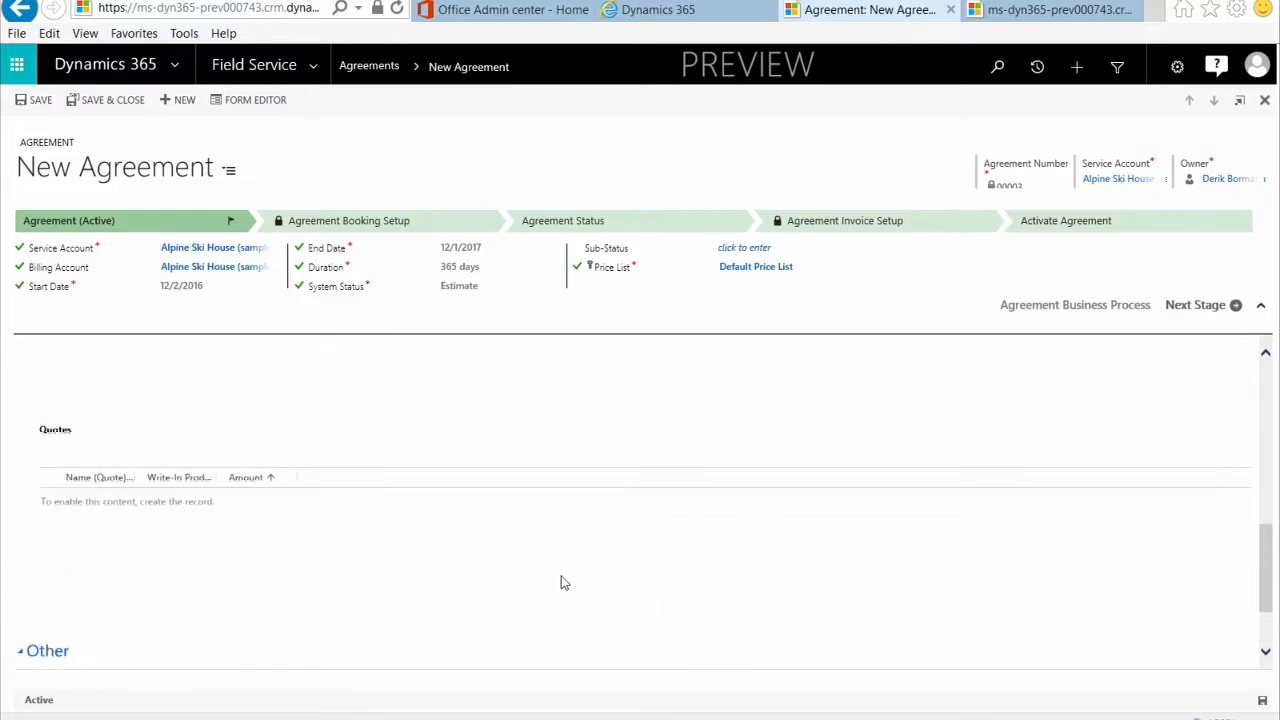
pyautogui.scroll(10, 563, 582)
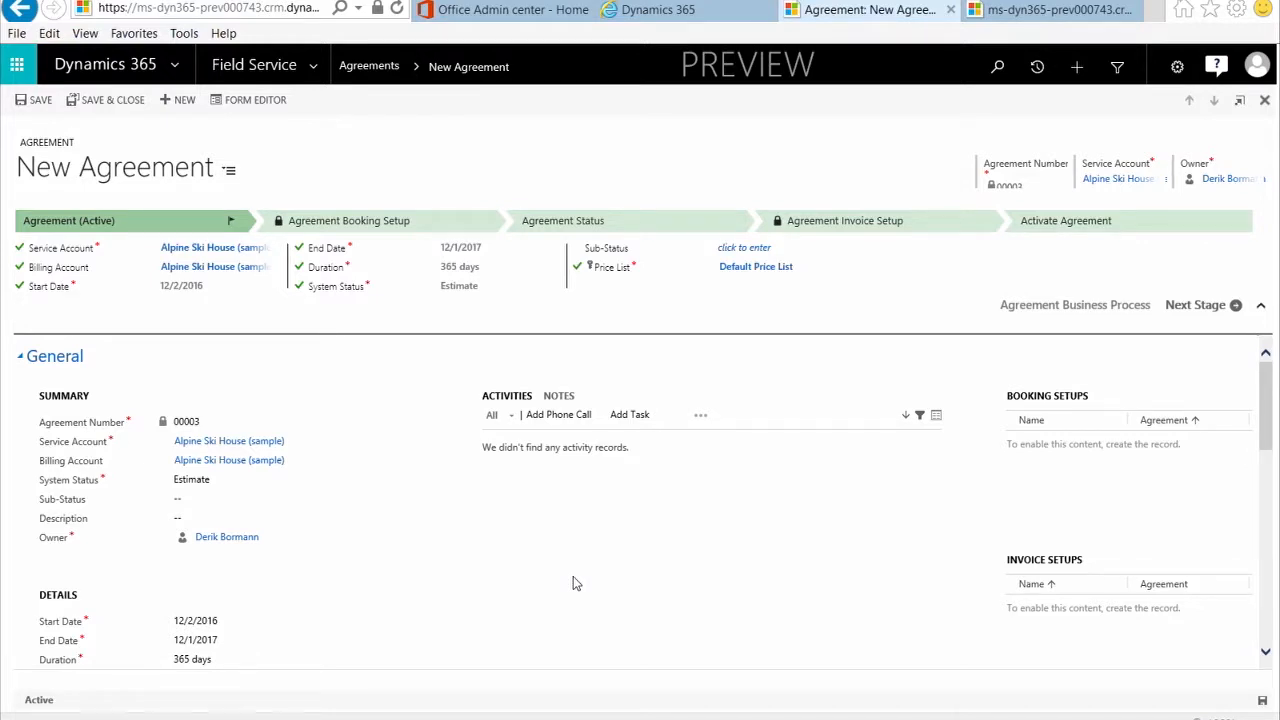
pyautogui.click(40, 105)
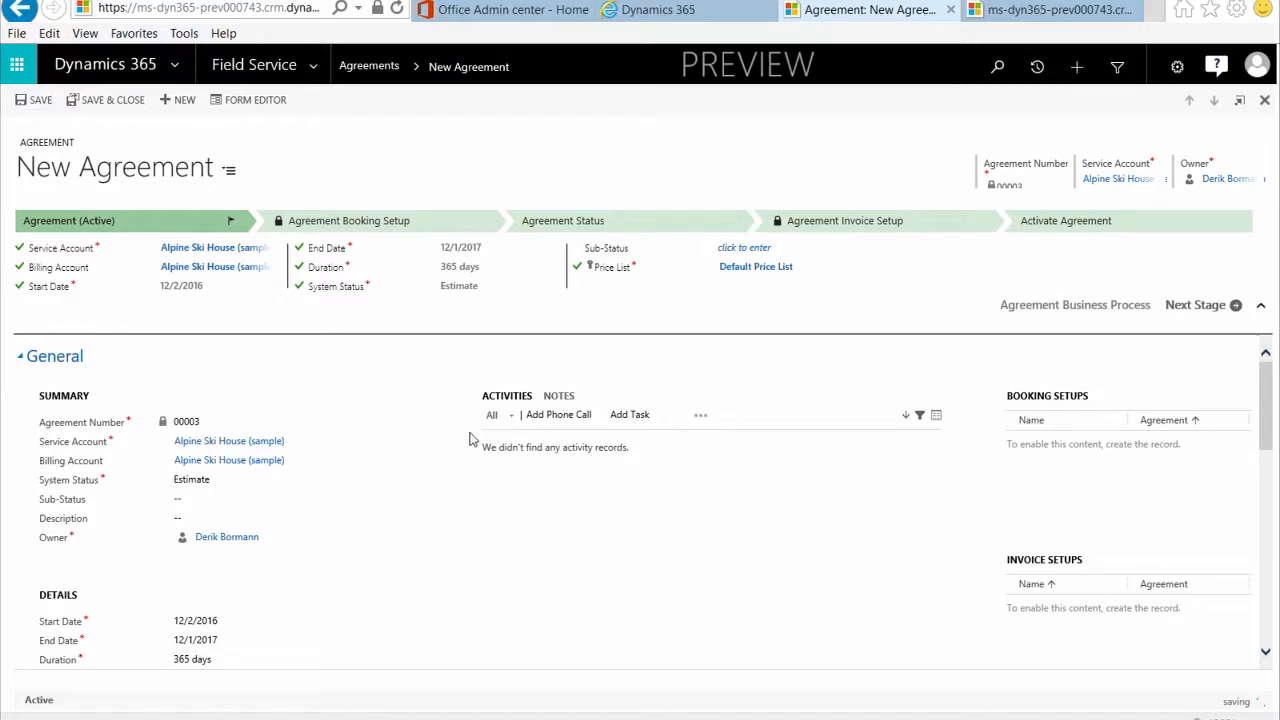
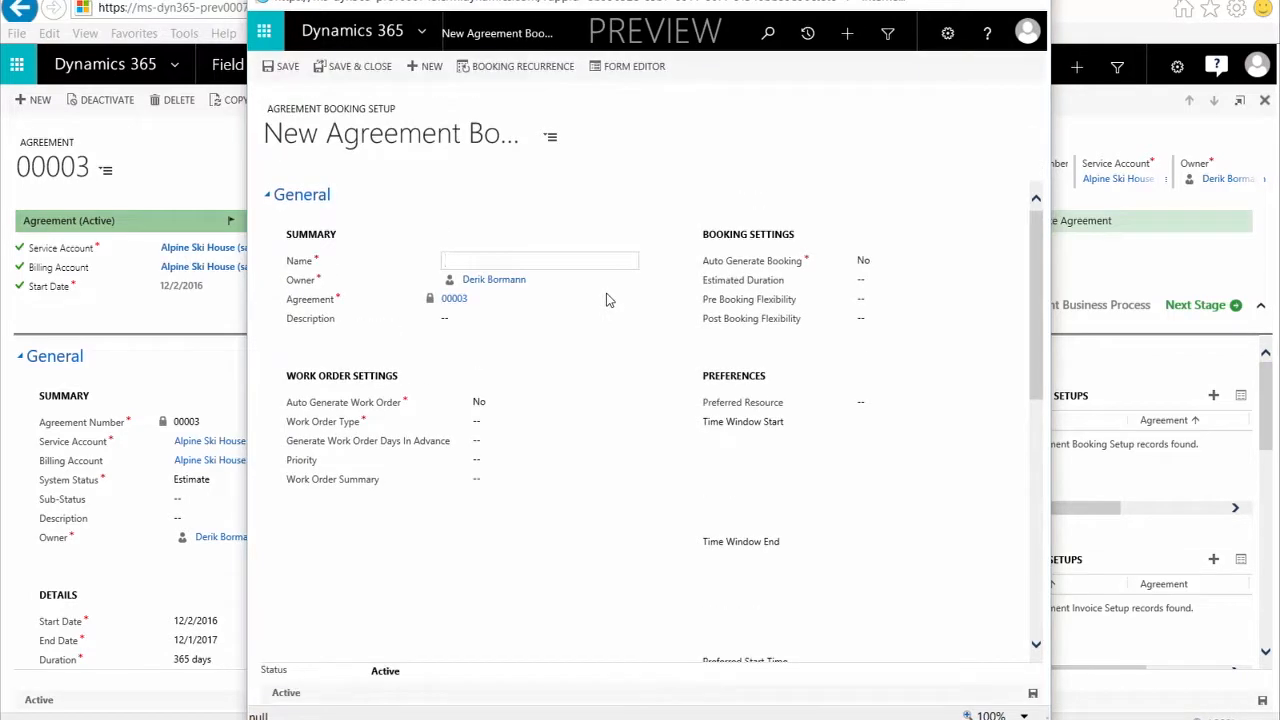
# Name the new agreement booking setup Monthly MRI Inspection.
pyautogui.click(502, 263)
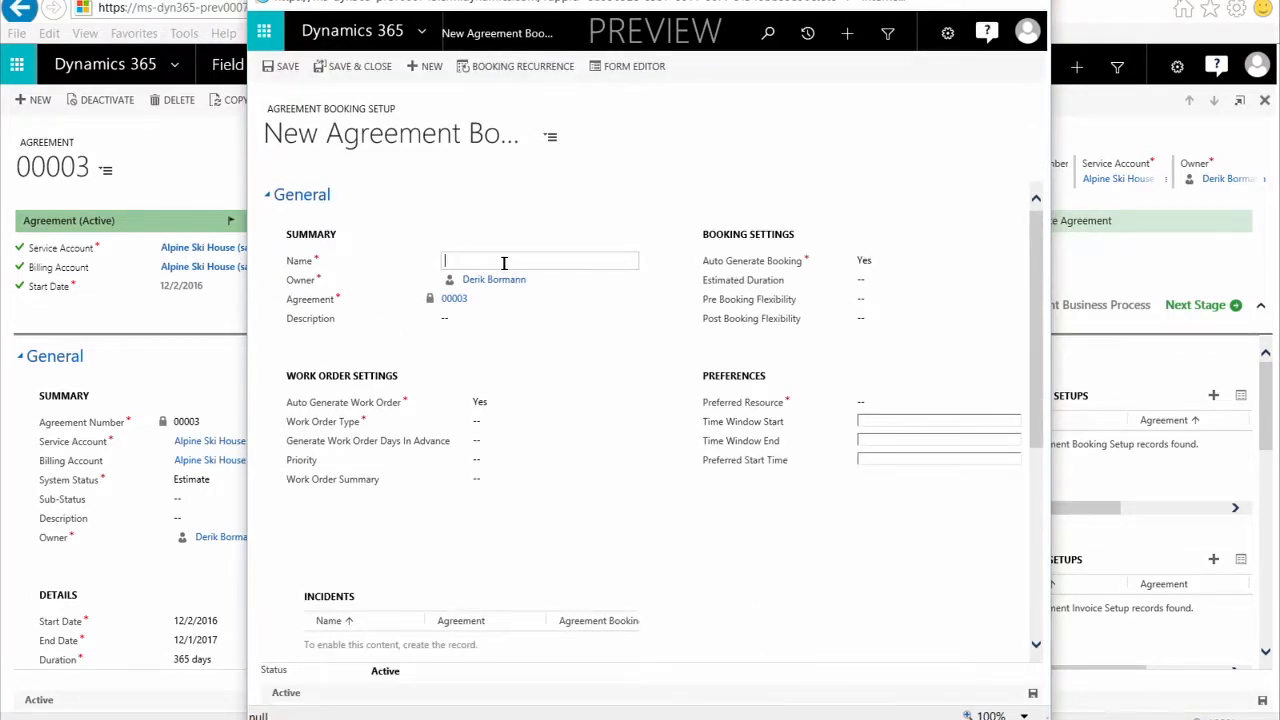
pyautogui.write('Monthly MRI Inspection')
pyautogui.press('Tab')
pyautogui.press('Tab')
pyautogui.press('Tab')
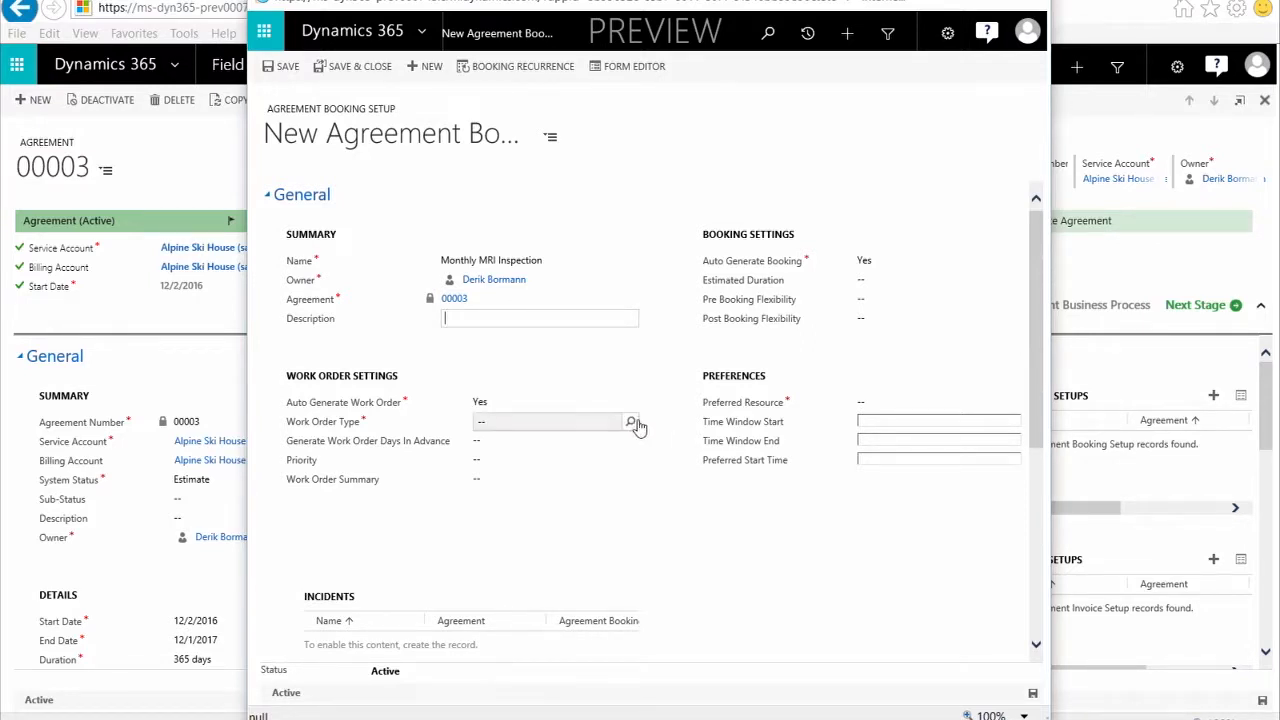
# Set the booking setup's work order type to Inspection, with work orders generated 3 days in advance.
pyautogui.click(632, 423)
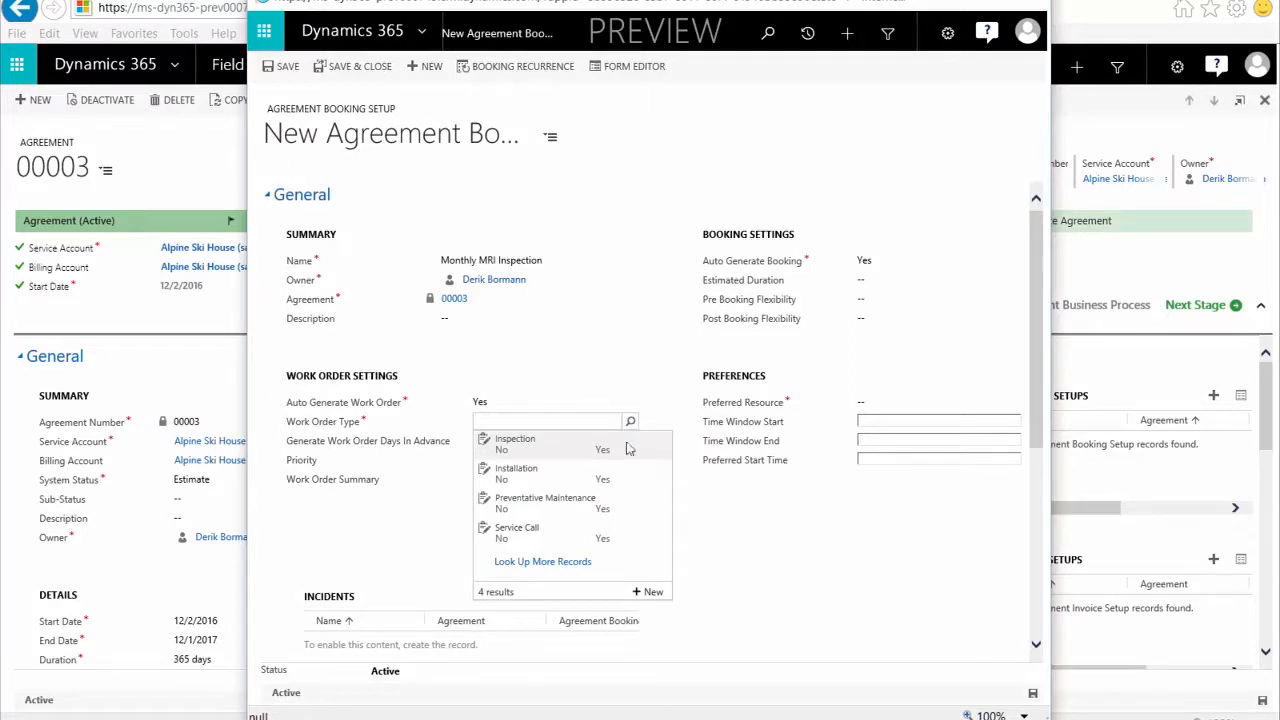
pyautogui.click(572, 451)
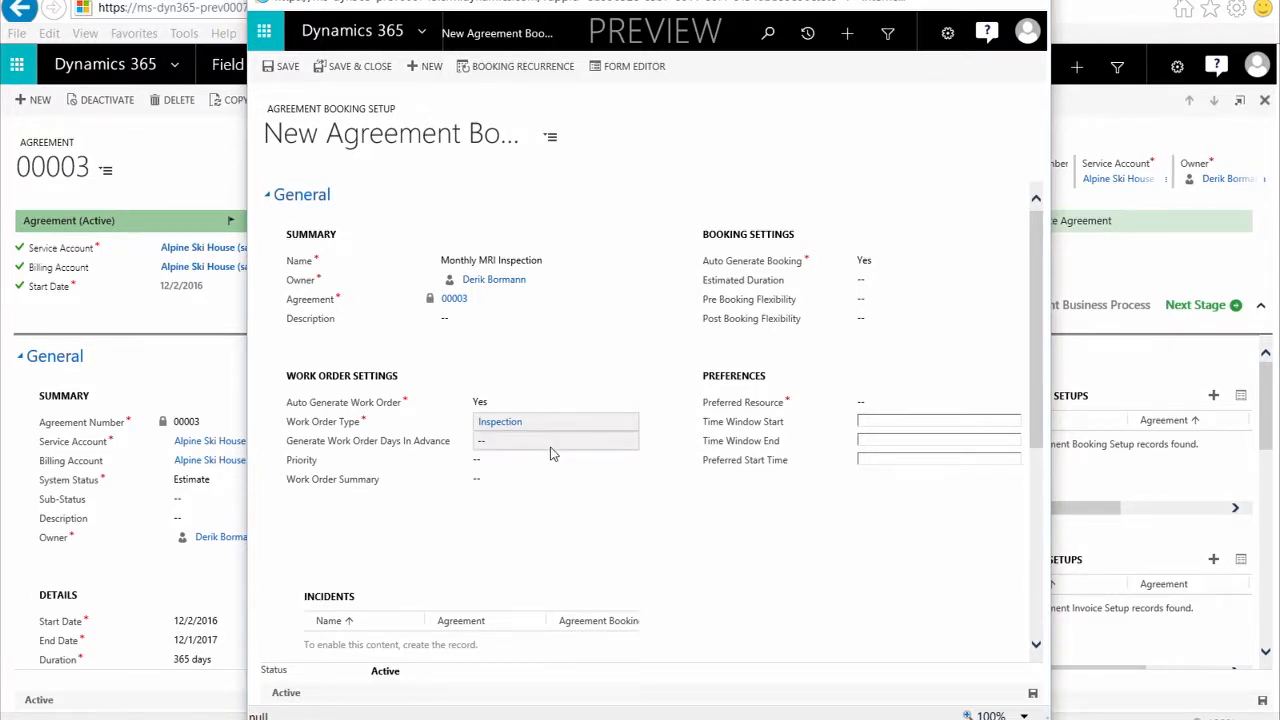
pyautogui.click(552, 446)
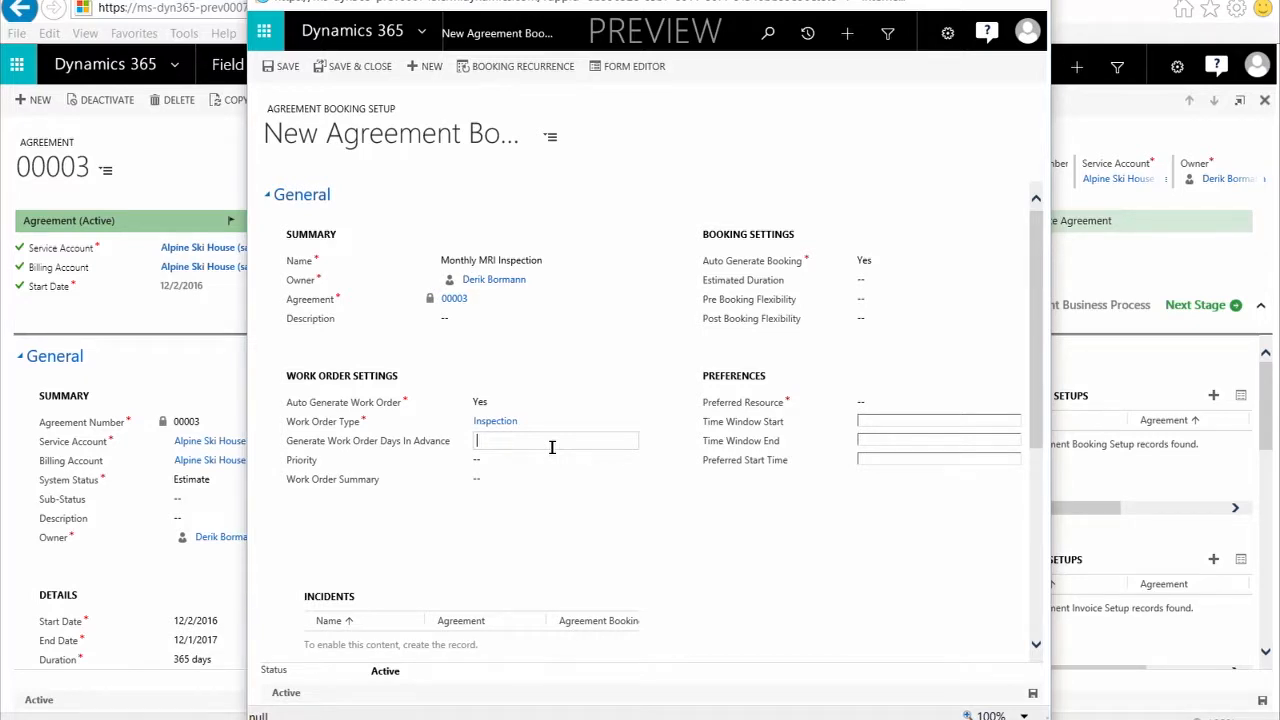
pyautogui.write('3')
# Set the booking setup's work order priority to Emergency.
pyautogui.click(550, 455)
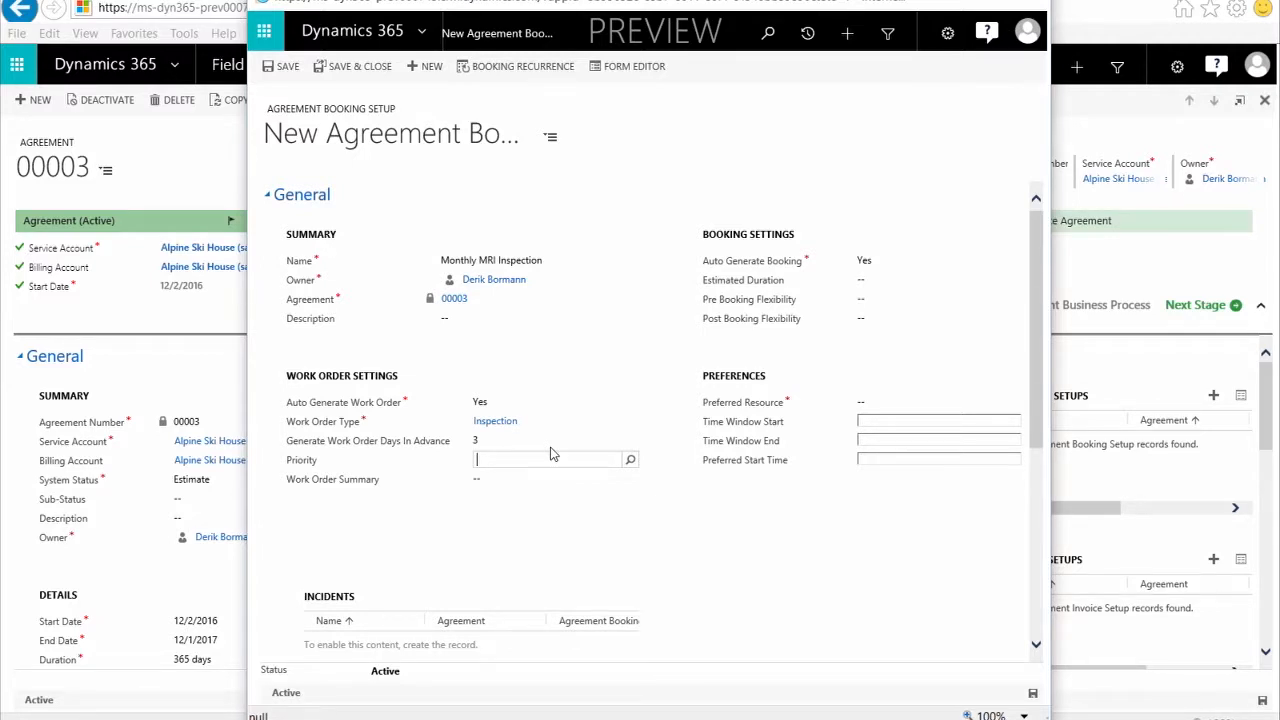
pyautogui.click(630, 460)
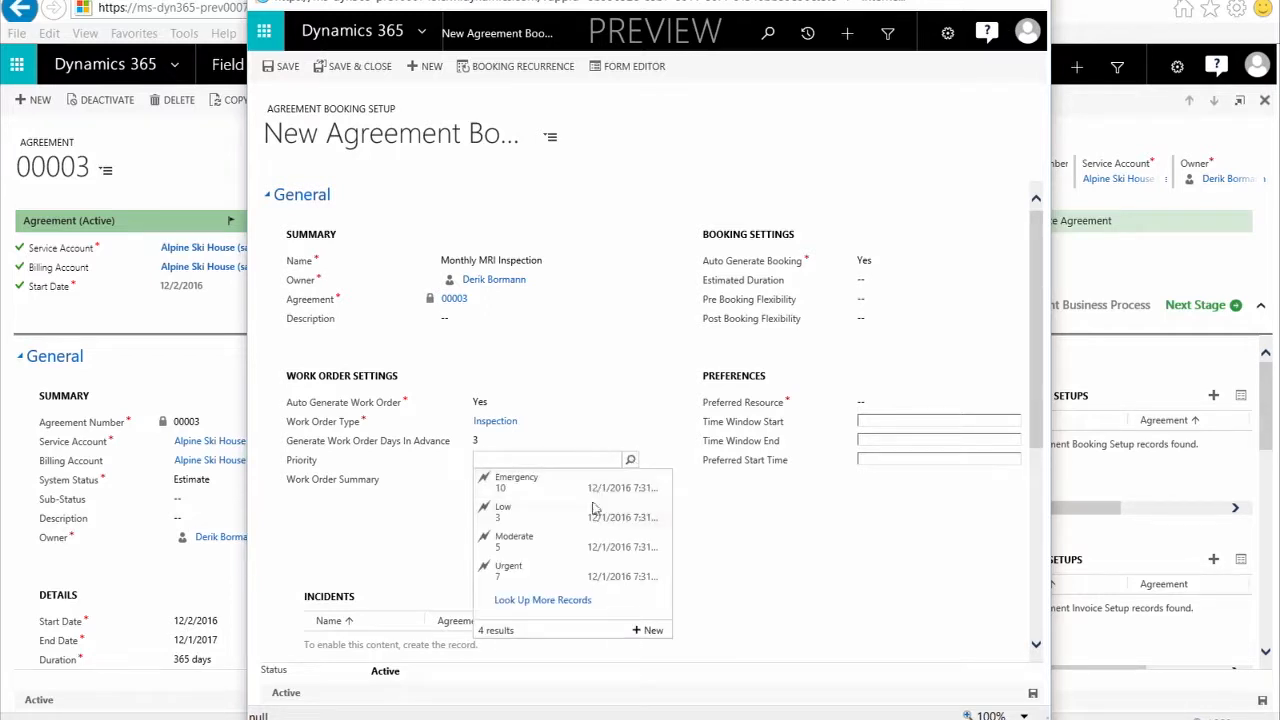
pyautogui.click(530, 486)
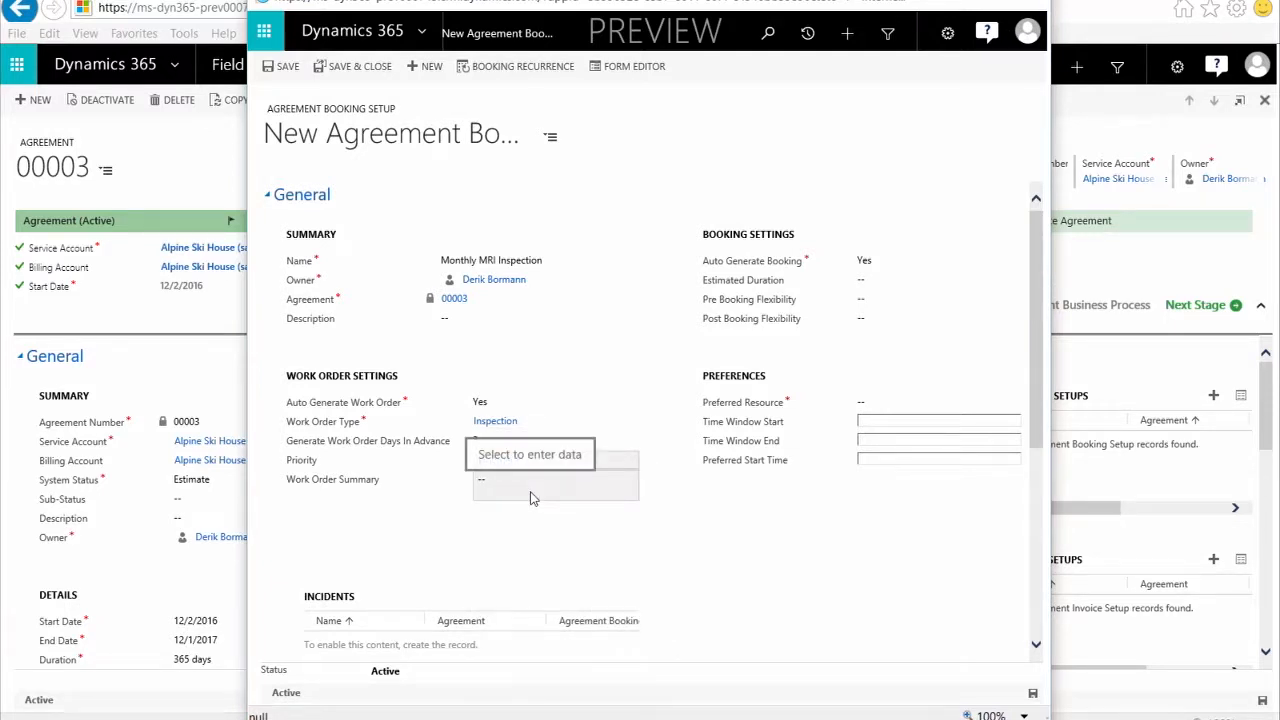
# Remove the priority value from the booking setup's work order settings.
pyautogui.click(600, 465)
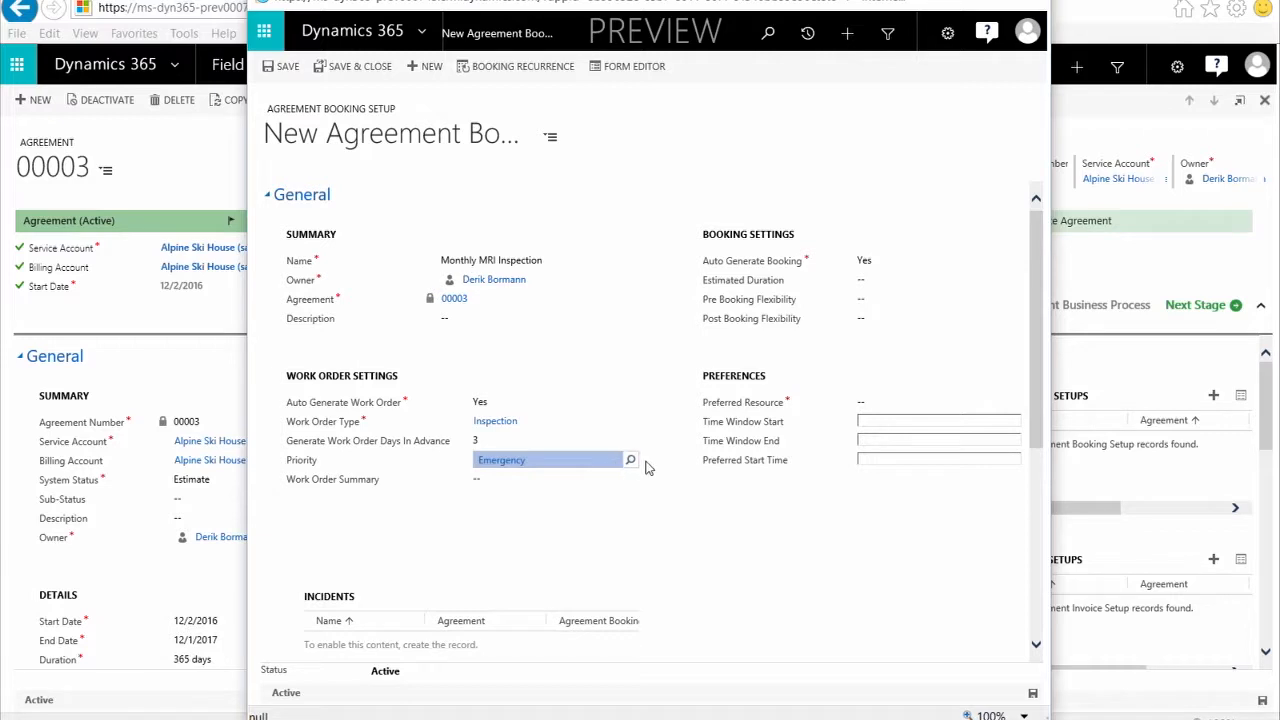
pyautogui.click(631, 466)
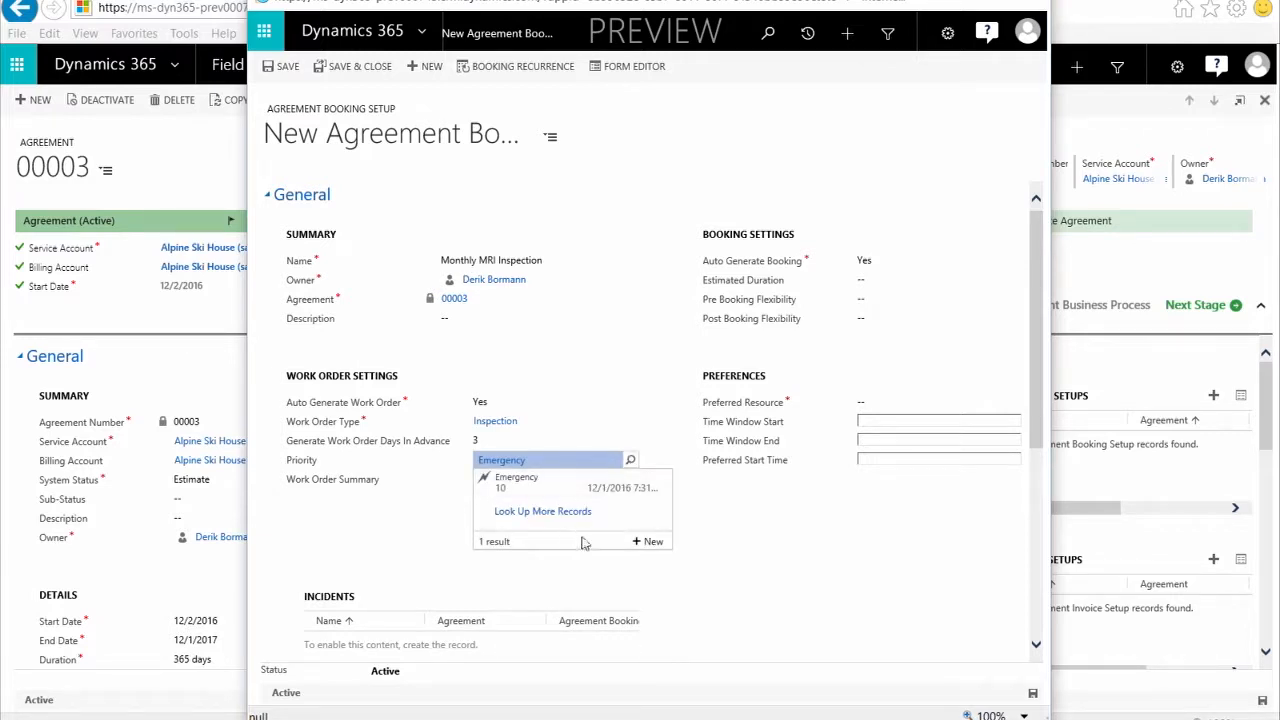
pyautogui.click(542, 511)
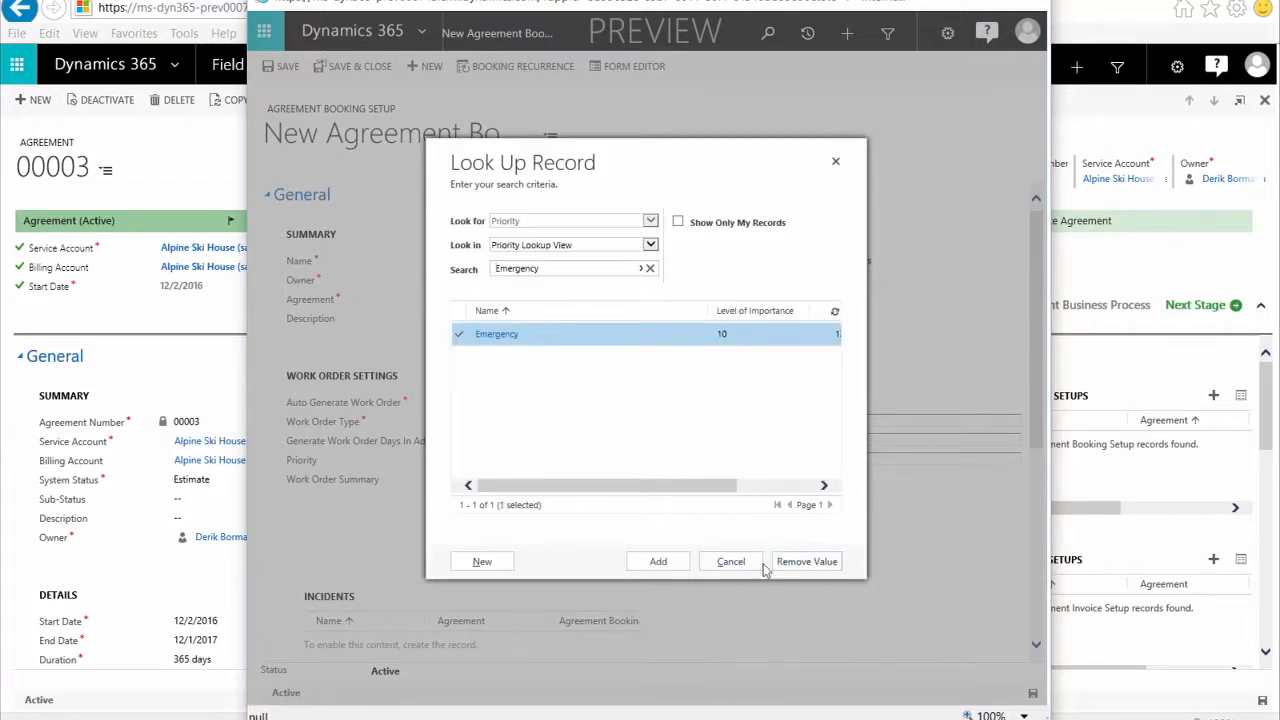
pyautogui.click(800, 563)
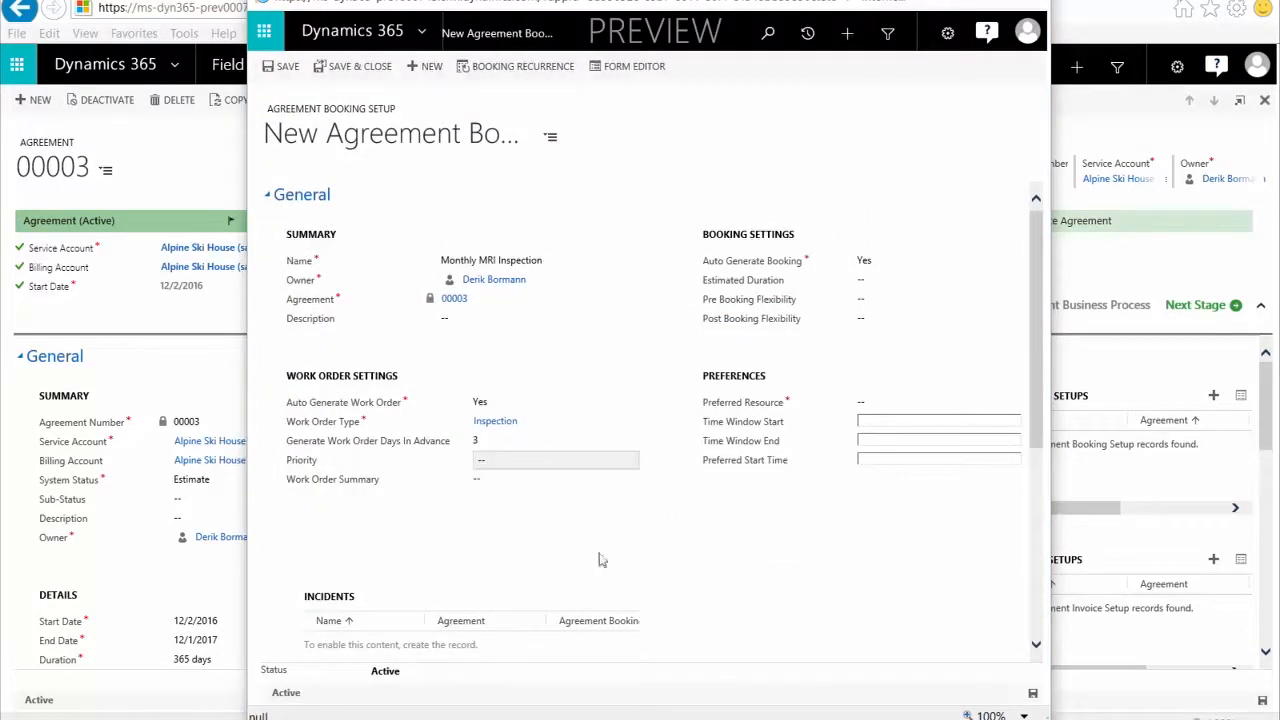
# Switch the booking setup's Auto Generate Booking setting to No and back to Yes.
pyautogui.click(918, 263)
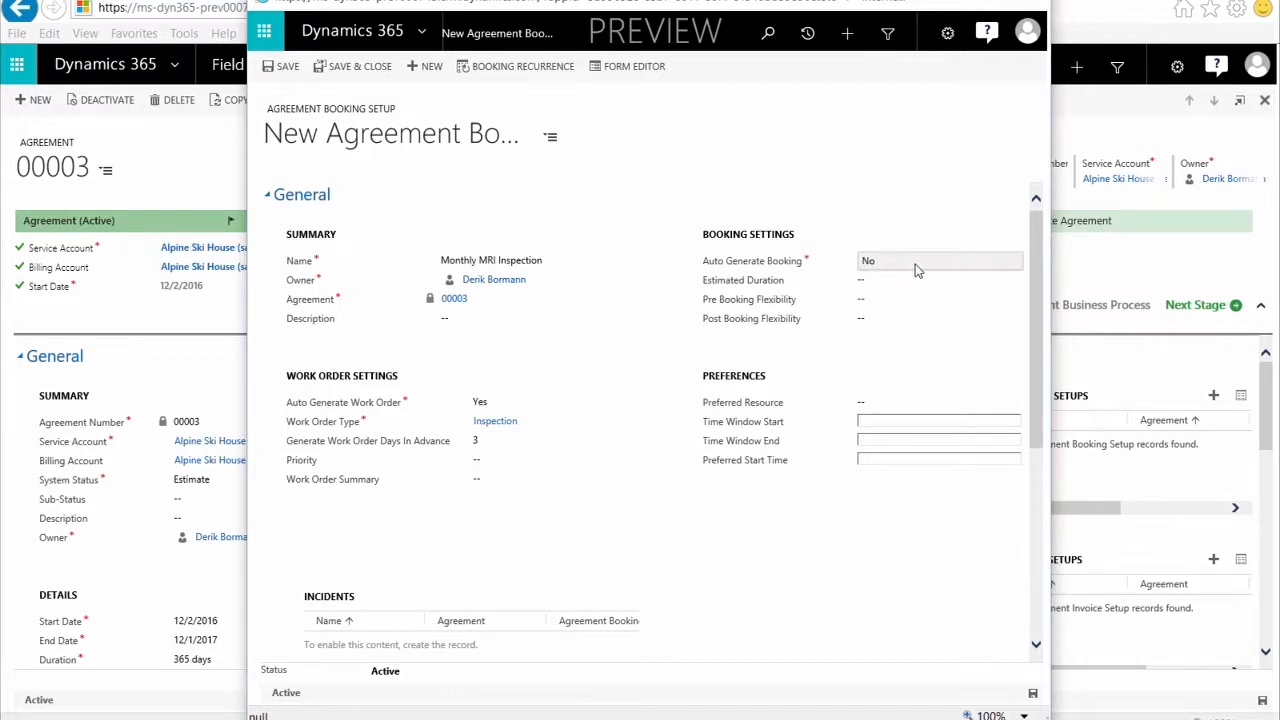
pyautogui.click(918, 263)
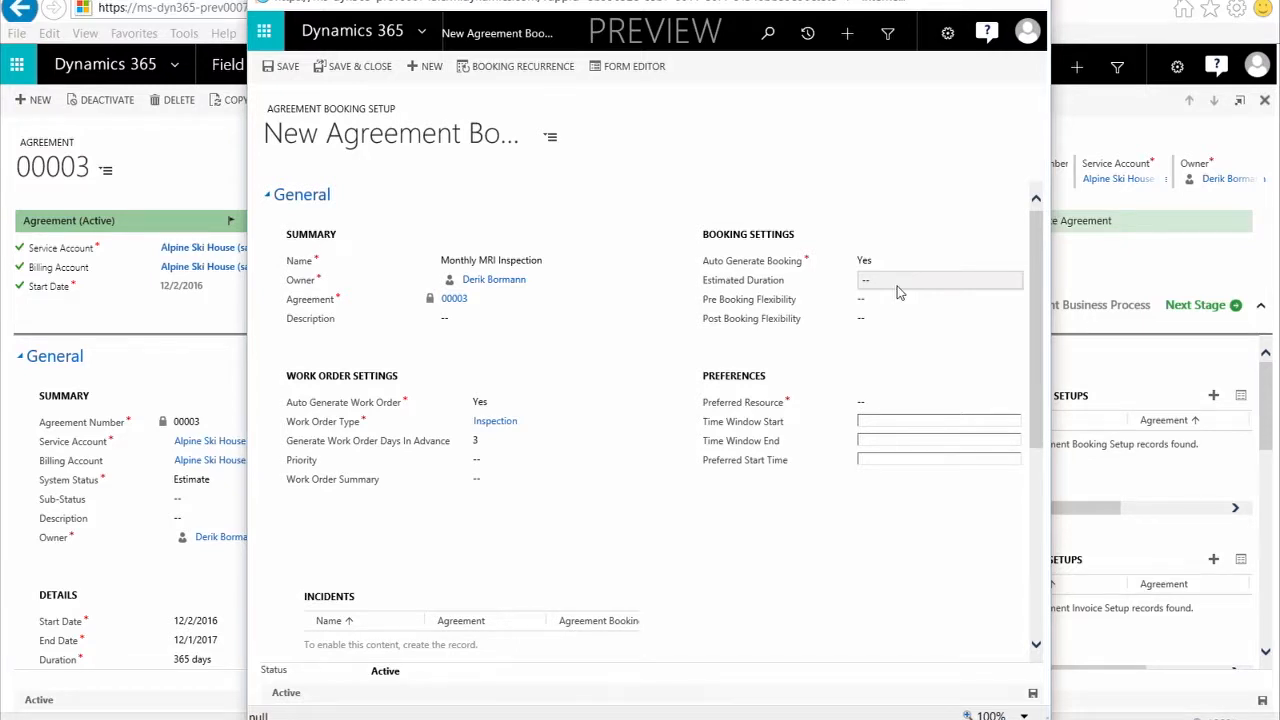
pyautogui.click(895, 261)
pyautogui.click(895, 261)
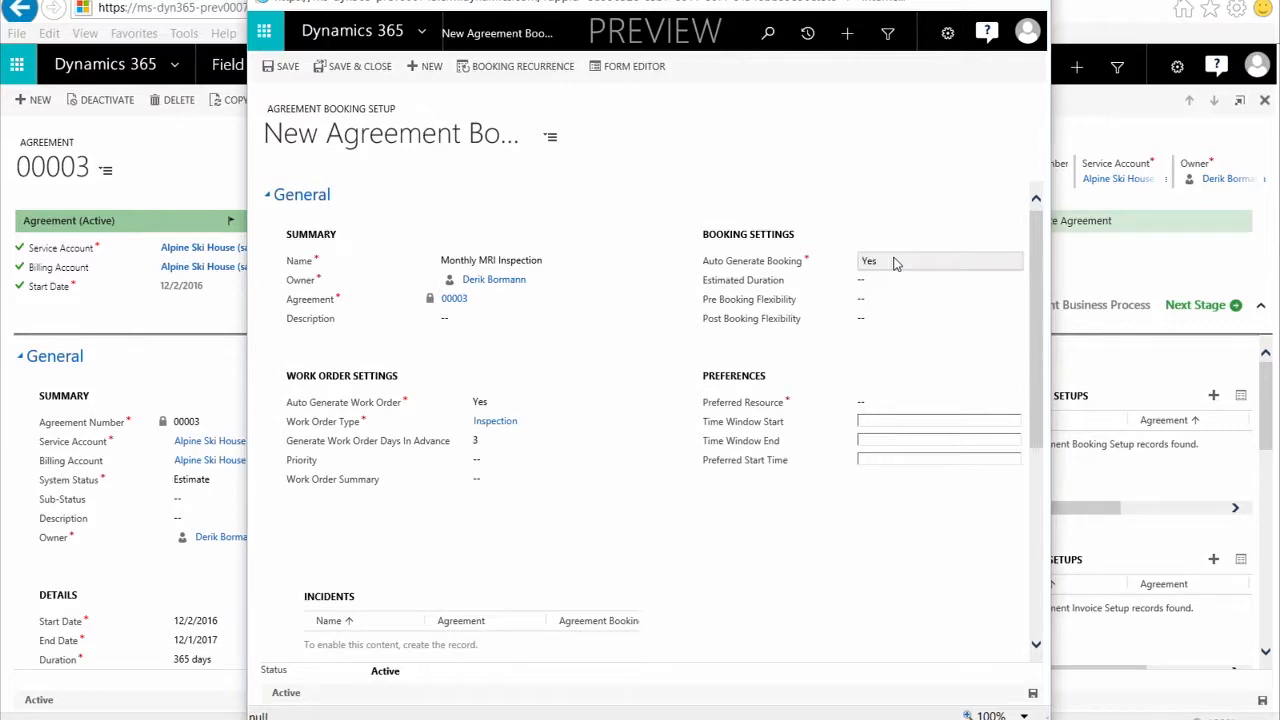
# Look up the technician by first name and assign that person as the booking setup's preferred resource.
pyautogui.click(905, 400)
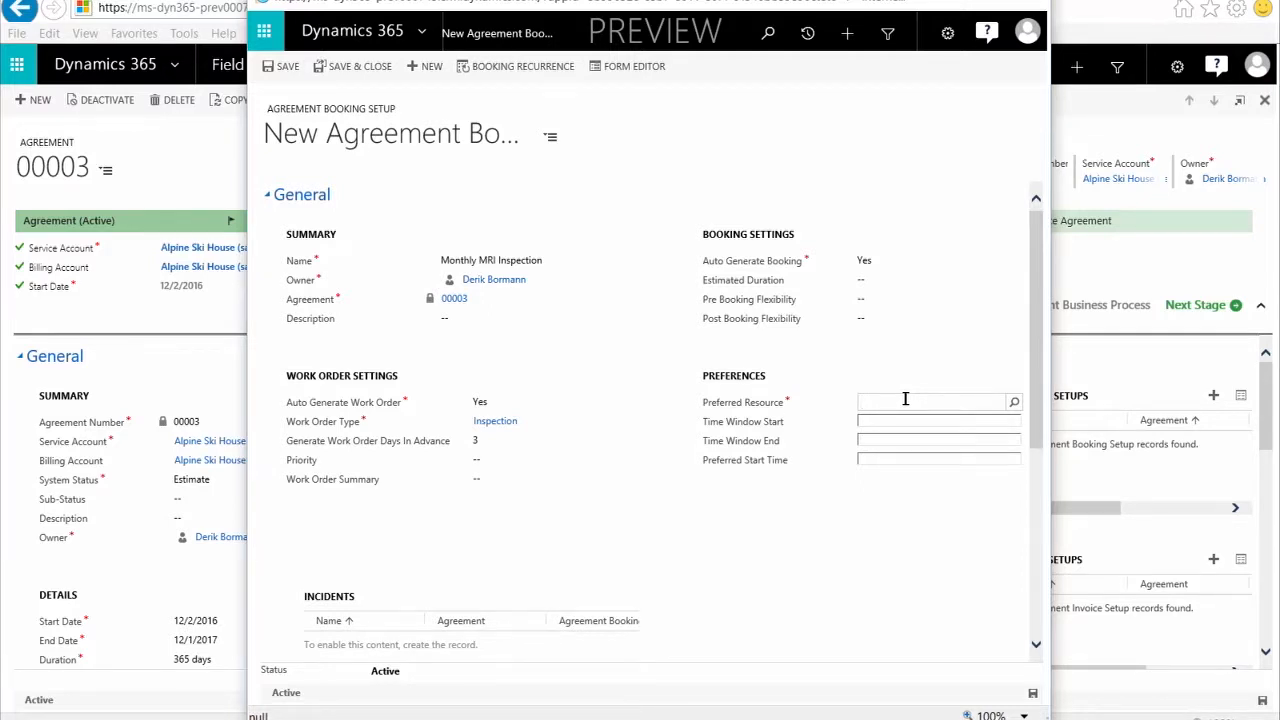
pyautogui.click(1012, 402)
pyautogui.click(968, 406)
pyautogui.write('Derik')
pyautogui.click(1014, 402)
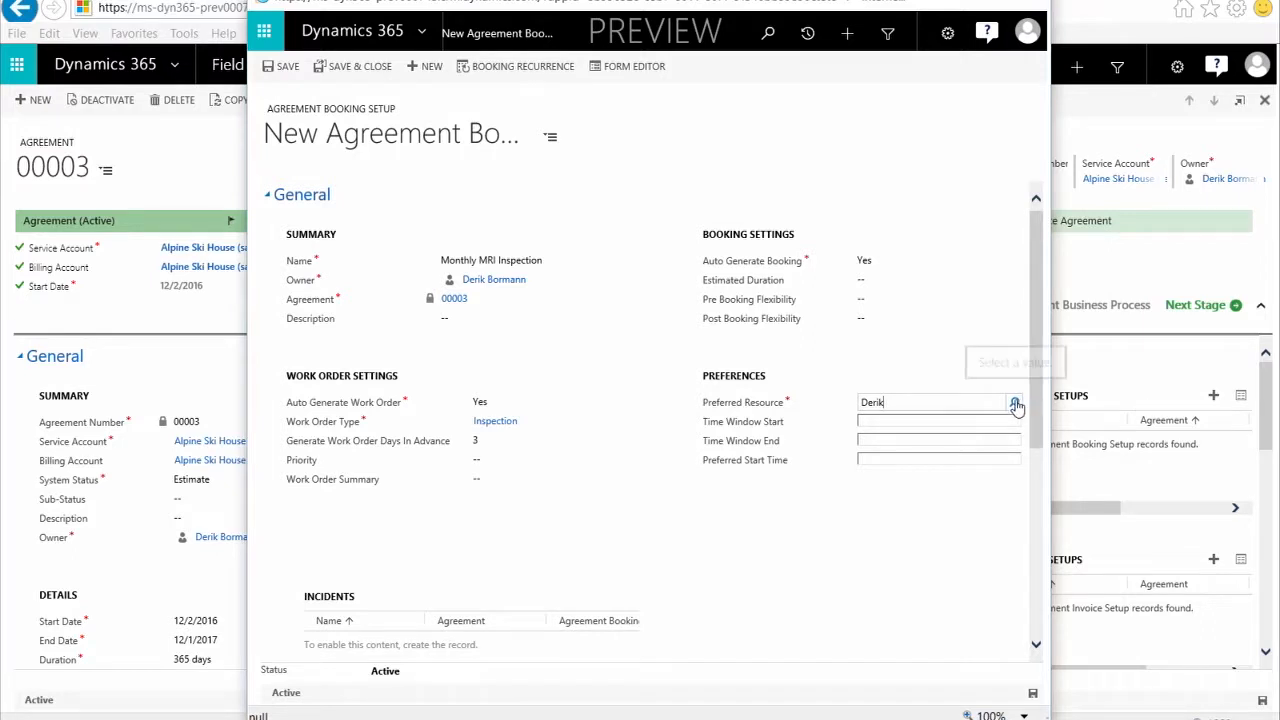
pyautogui.click(899, 432)
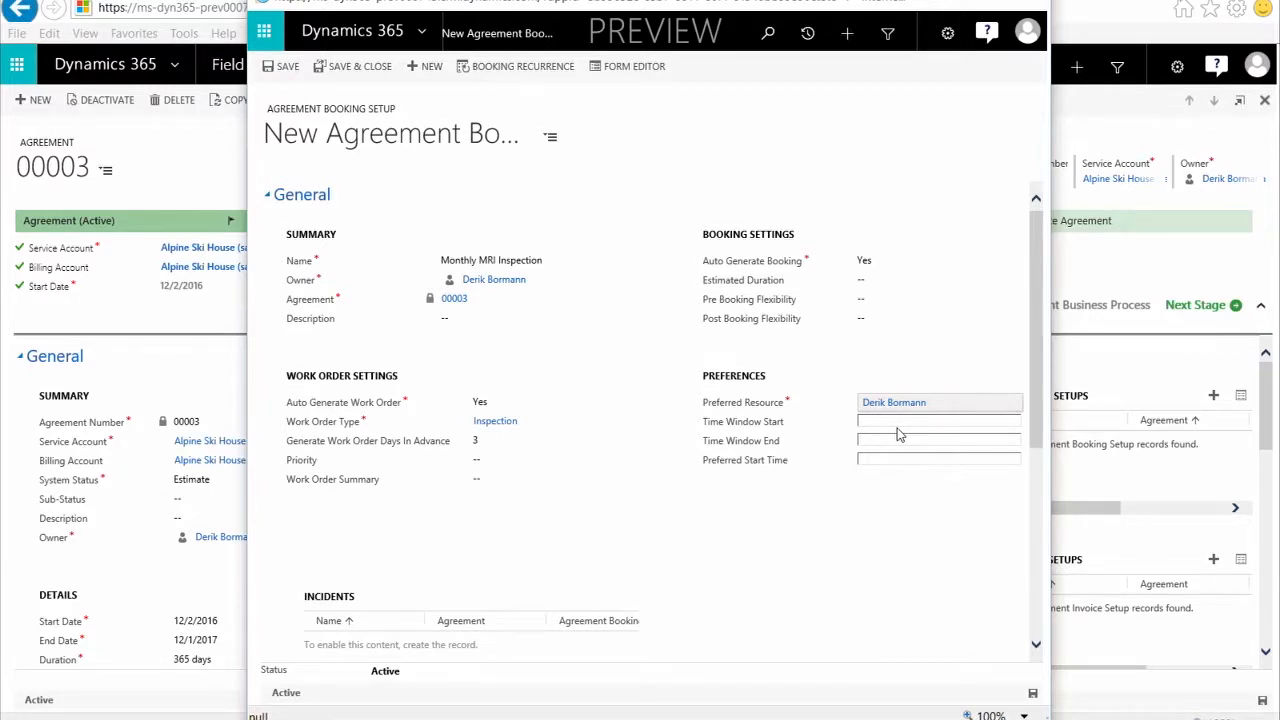
# Set the booking setup's preferred start time to 8:00 AM and save the record.
pyautogui.click(866, 460)
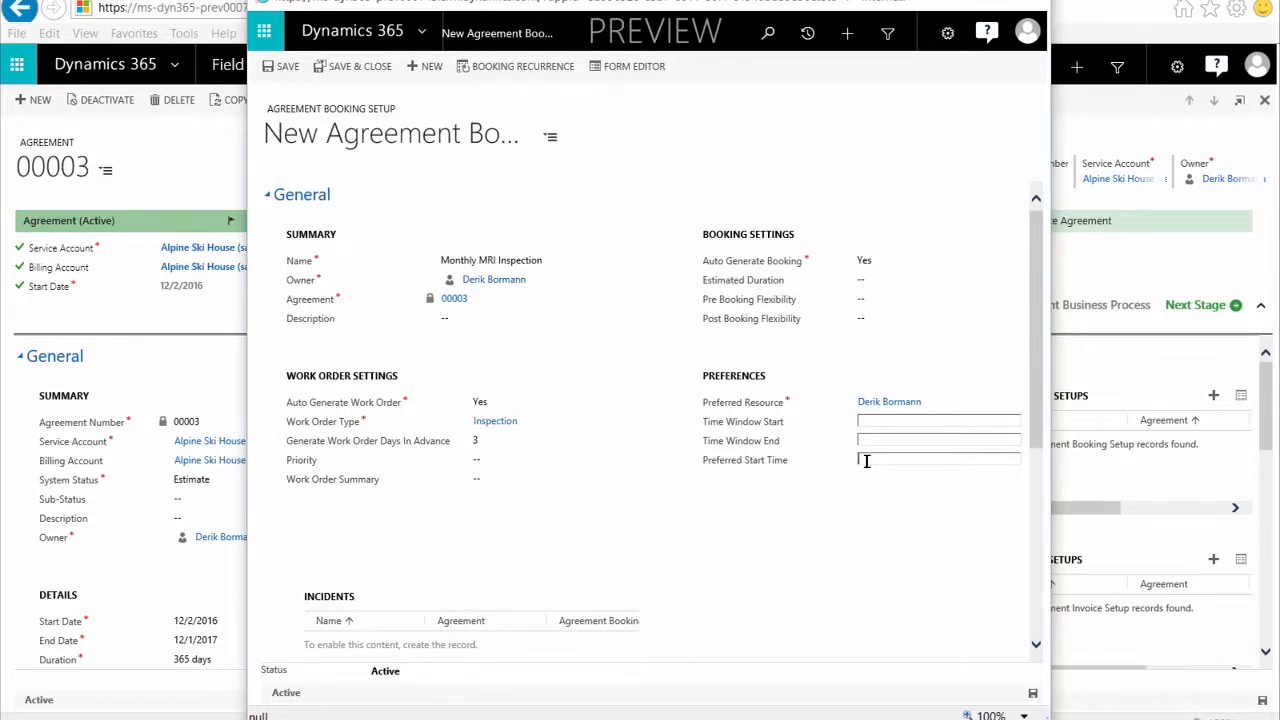
pyautogui.write('8:00 AM')
pyautogui.scroll(-3, 866, 460)
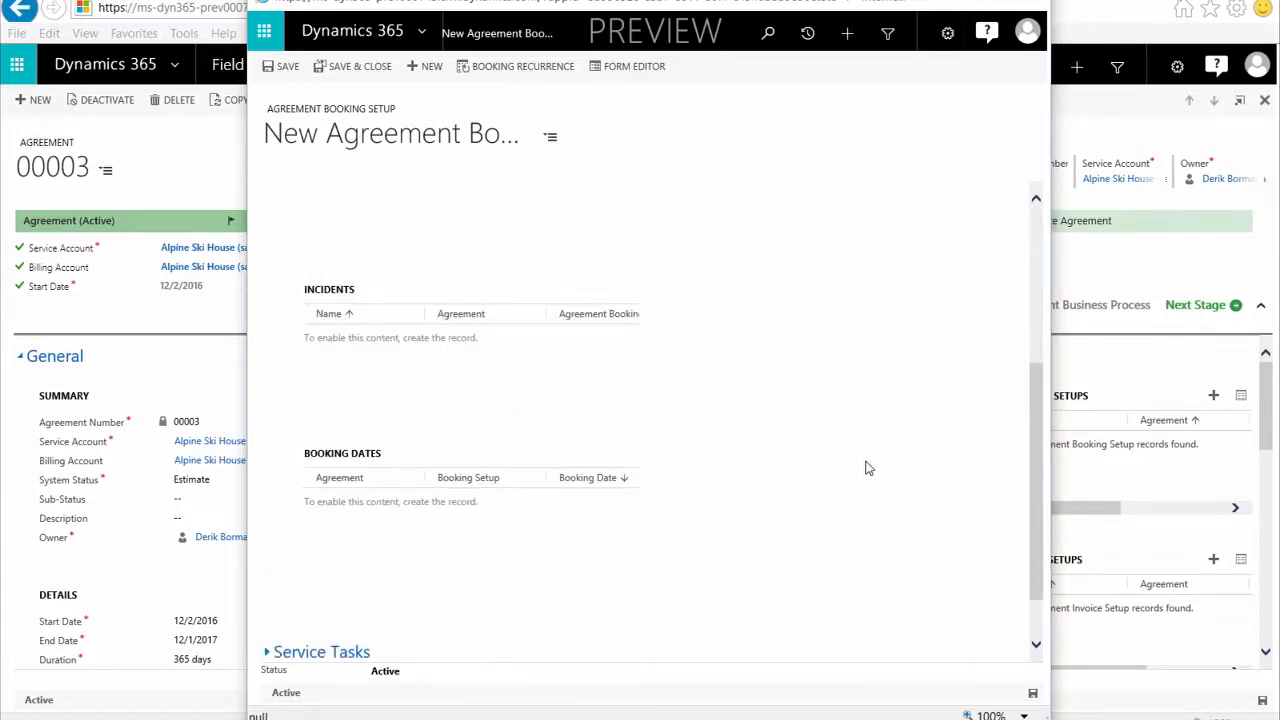
pyautogui.scroll(3, 780, 430)
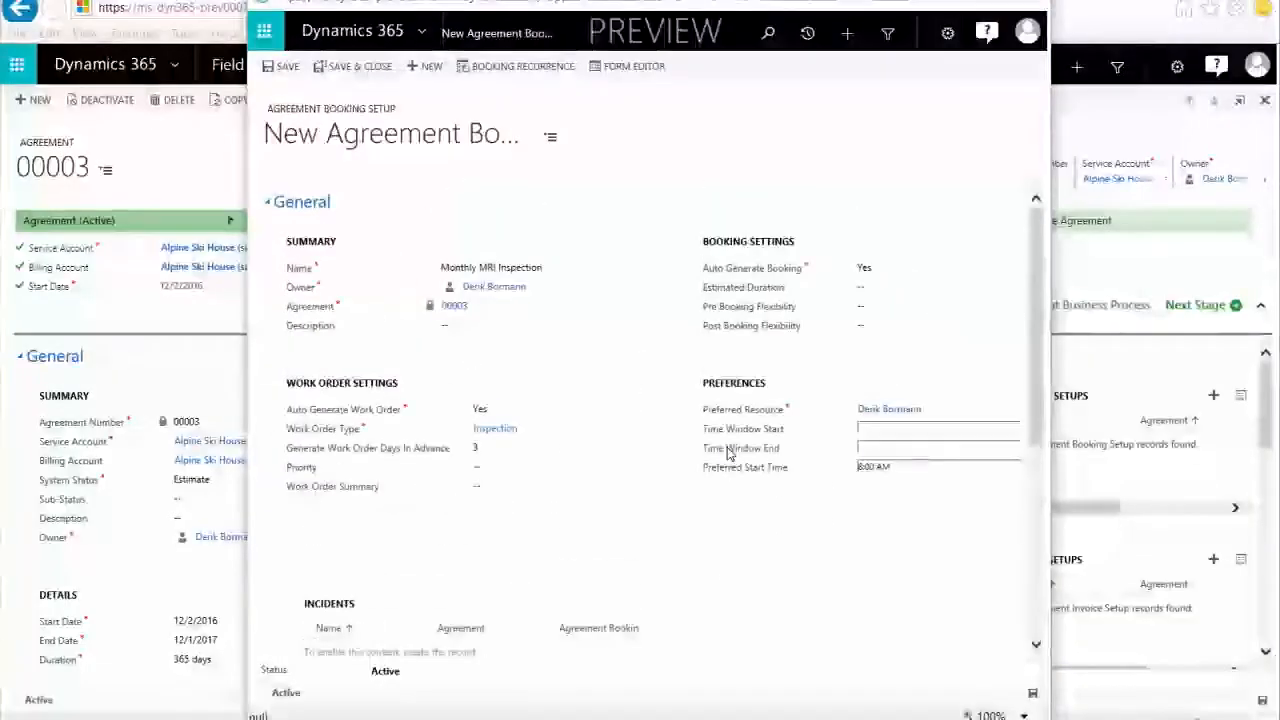
pyautogui.scroll(-1, 720, 455)
pyautogui.scroll(-6, 715, 456)
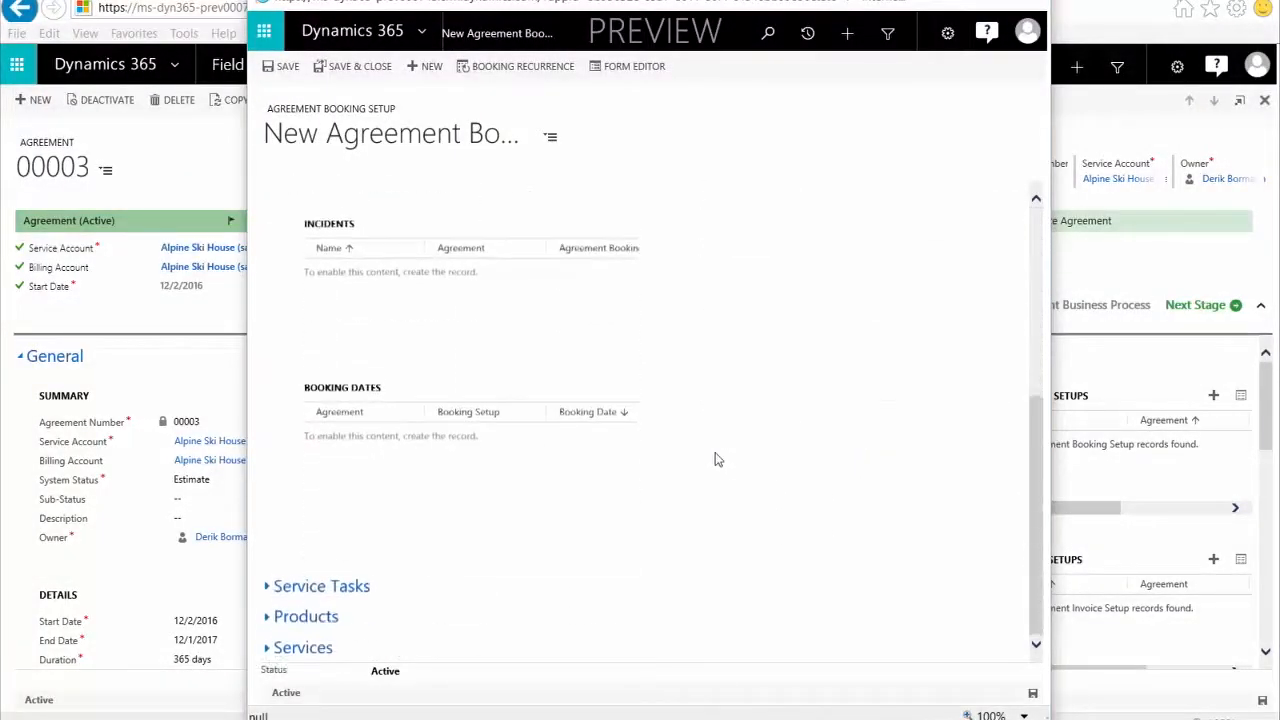
pyautogui.scroll(7, 715, 456)
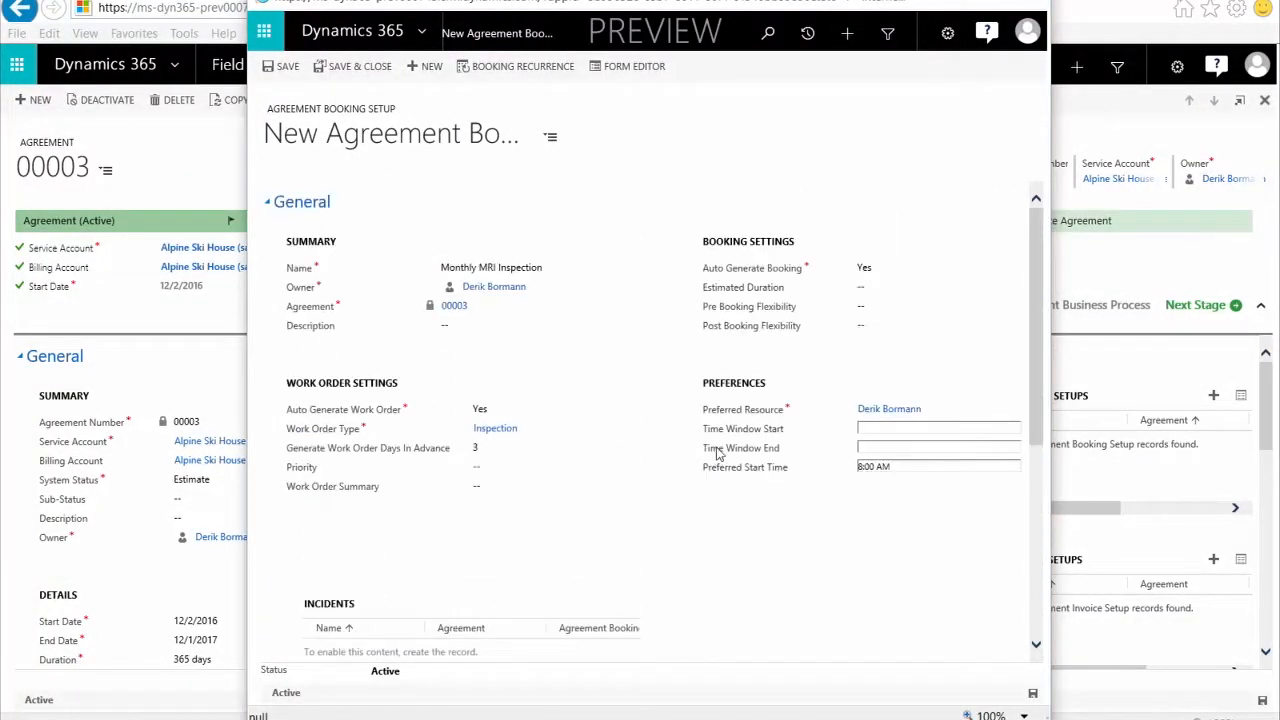
pyautogui.click(287, 67)
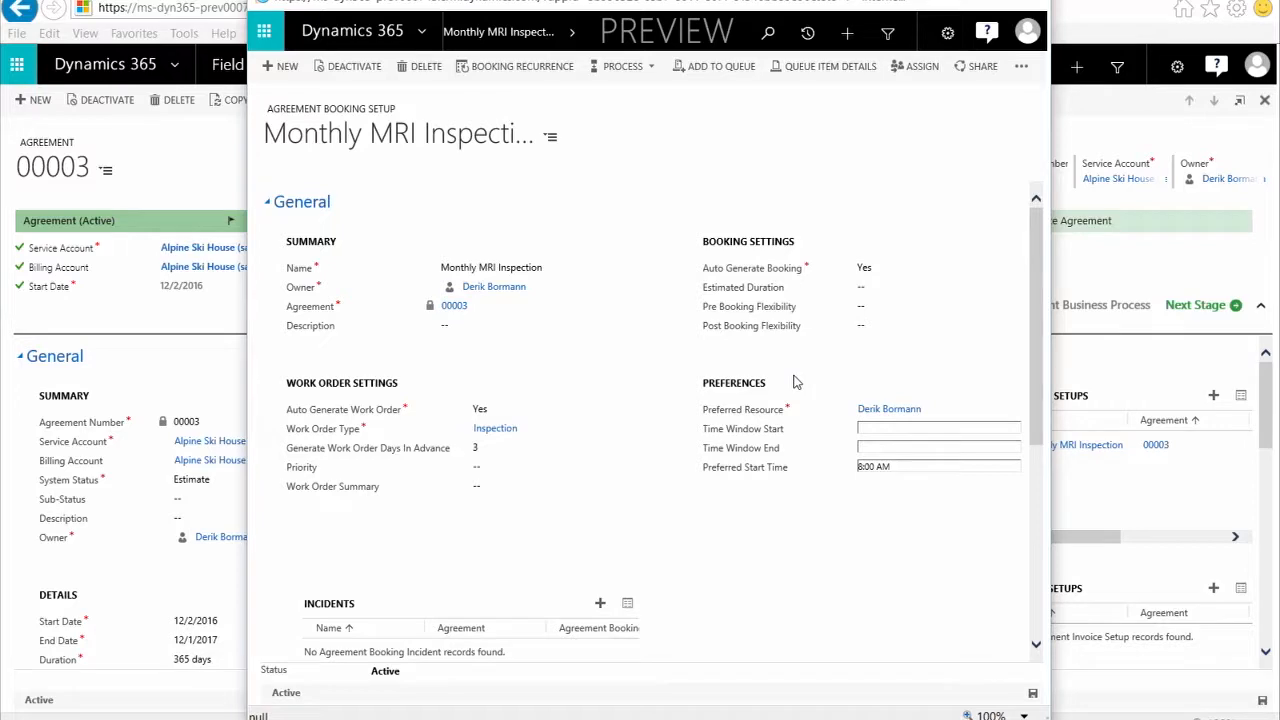
# Add an incident of type MRI Inspection to the booking setup, save it, and leave the blank incident form without saving.
pyautogui.scroll(-5, 714, 362)
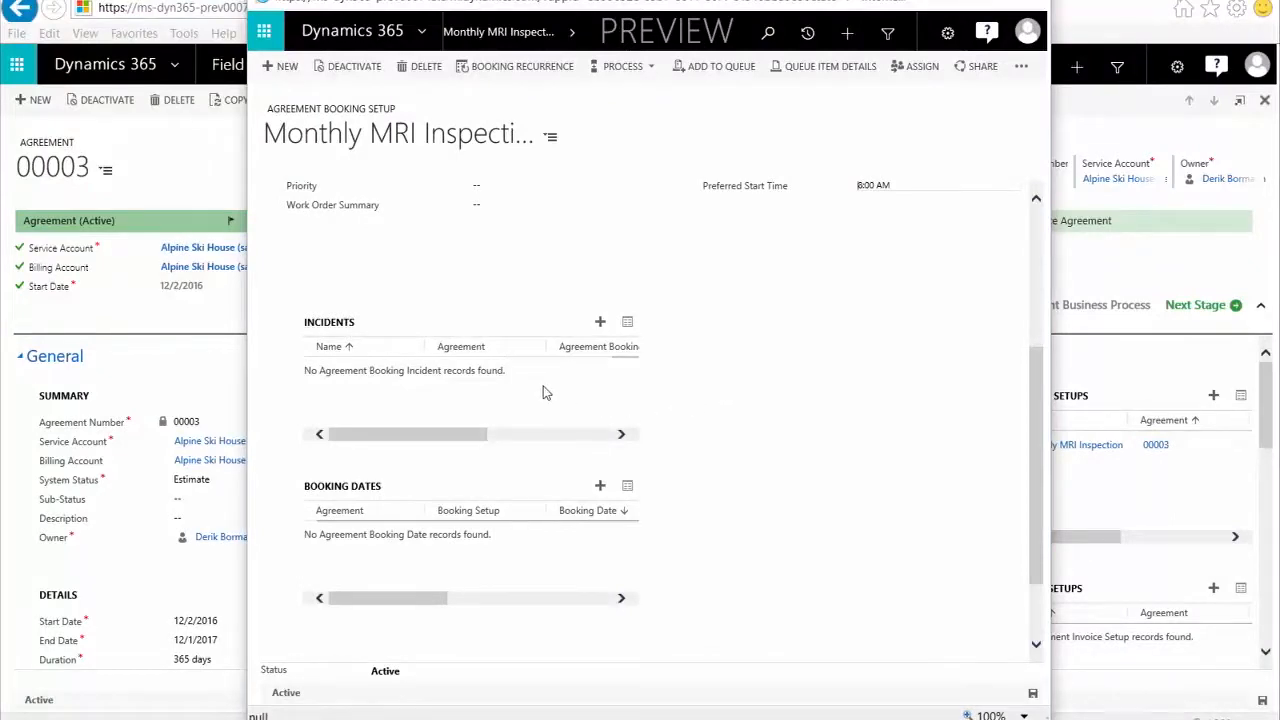
pyautogui.click(600, 324)
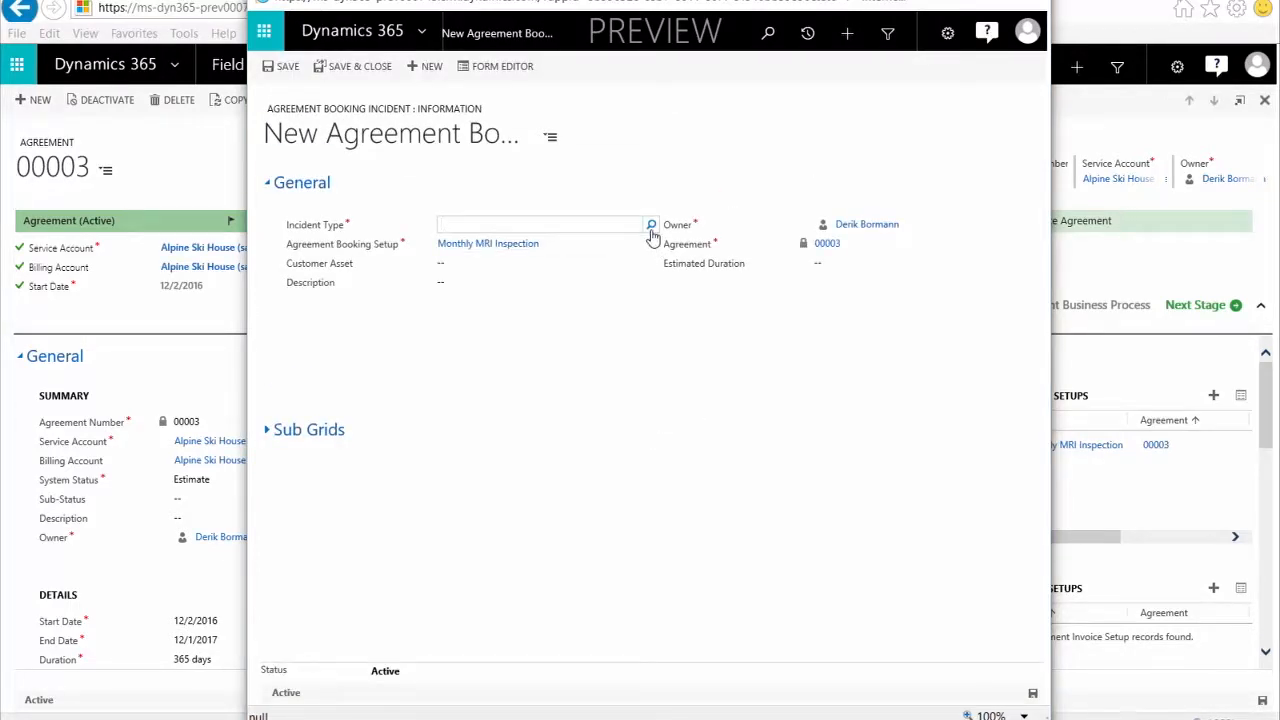
pyautogui.click(651, 226)
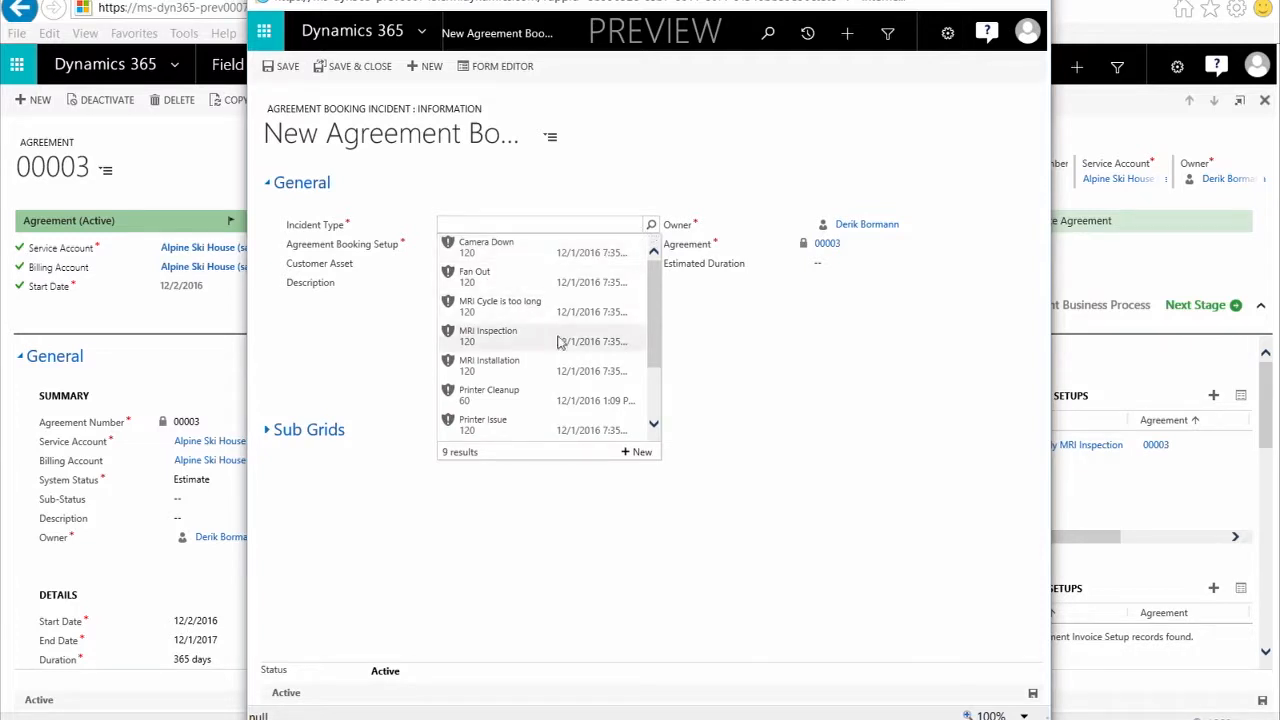
pyautogui.click(519, 342)
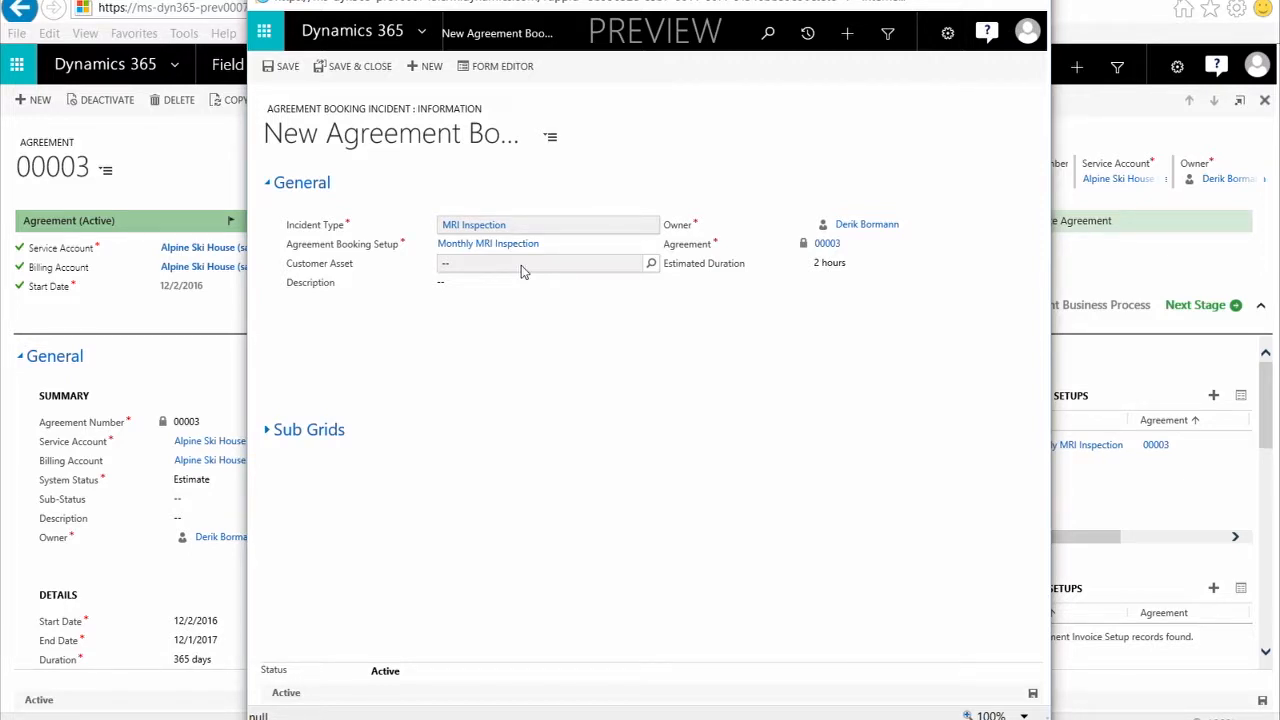
pyautogui.click(268, 437)
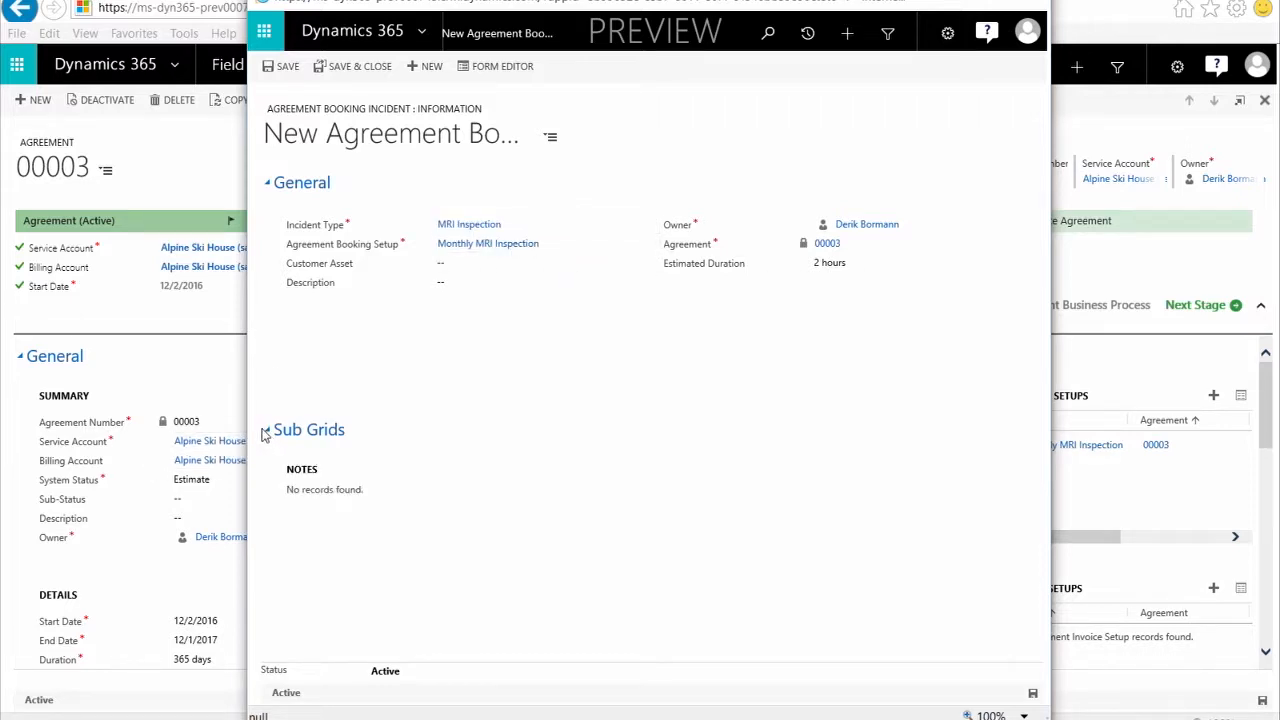
pyautogui.click(265, 434)
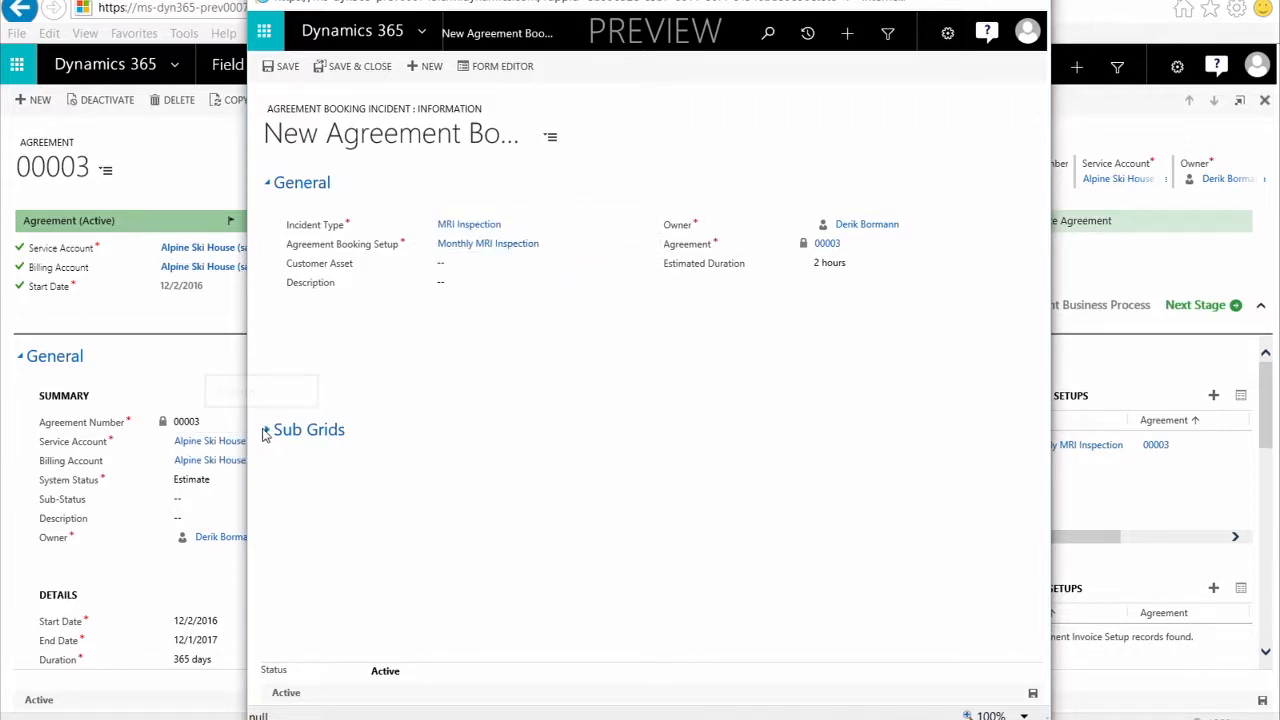
pyautogui.click(390, 75)
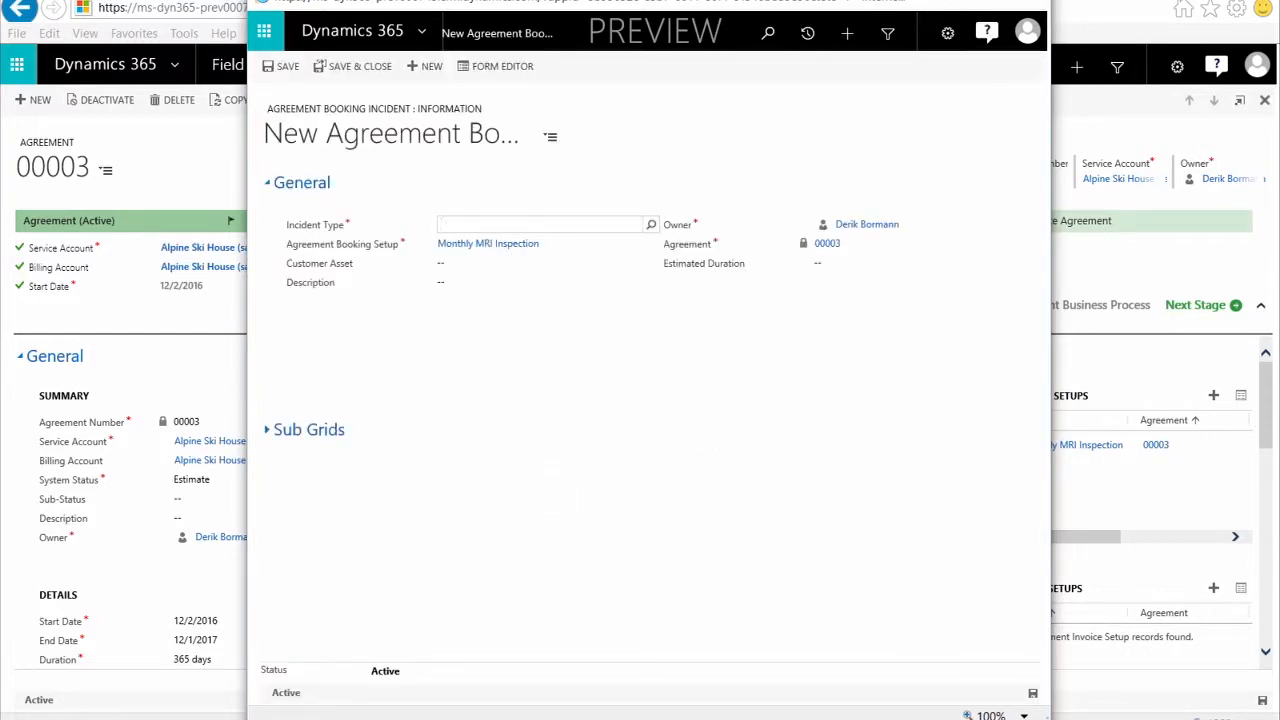
pyautogui.click(1028, 2)
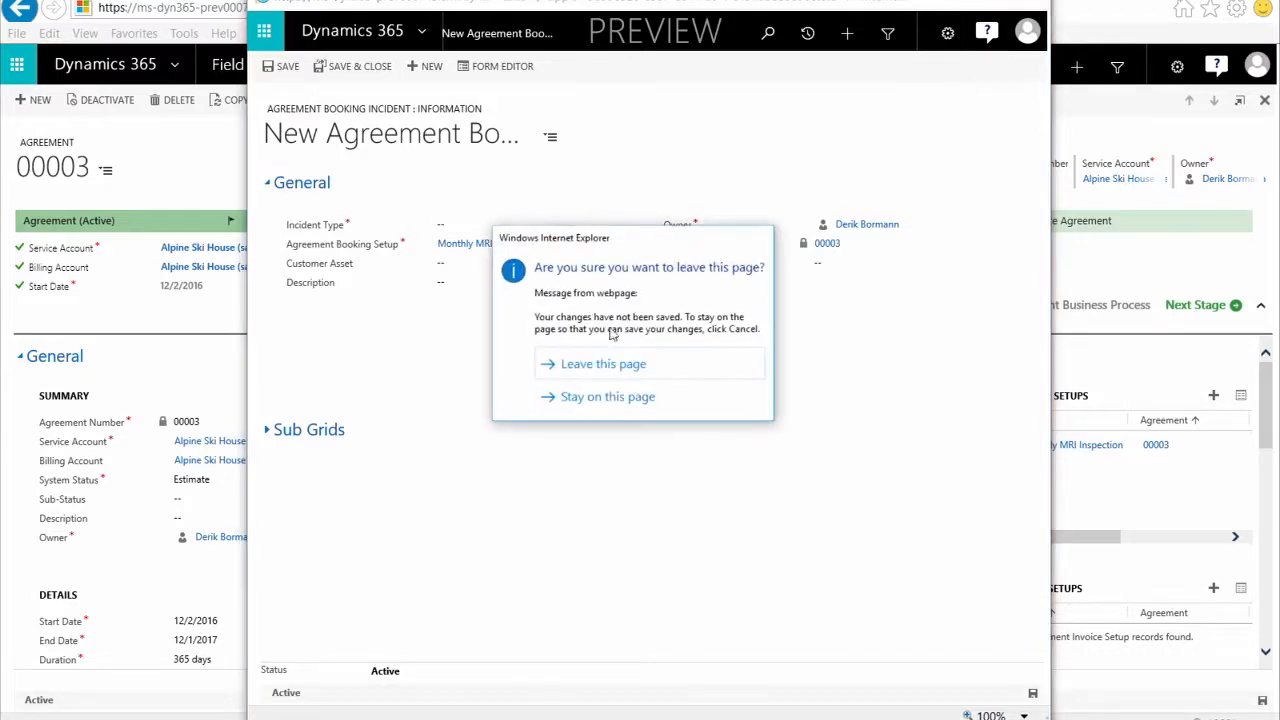
pyautogui.click(654, 364)
# Examine the booking setup's Service Tasks section and collapse it again.
pyautogui.scroll(-3, 405, 458)
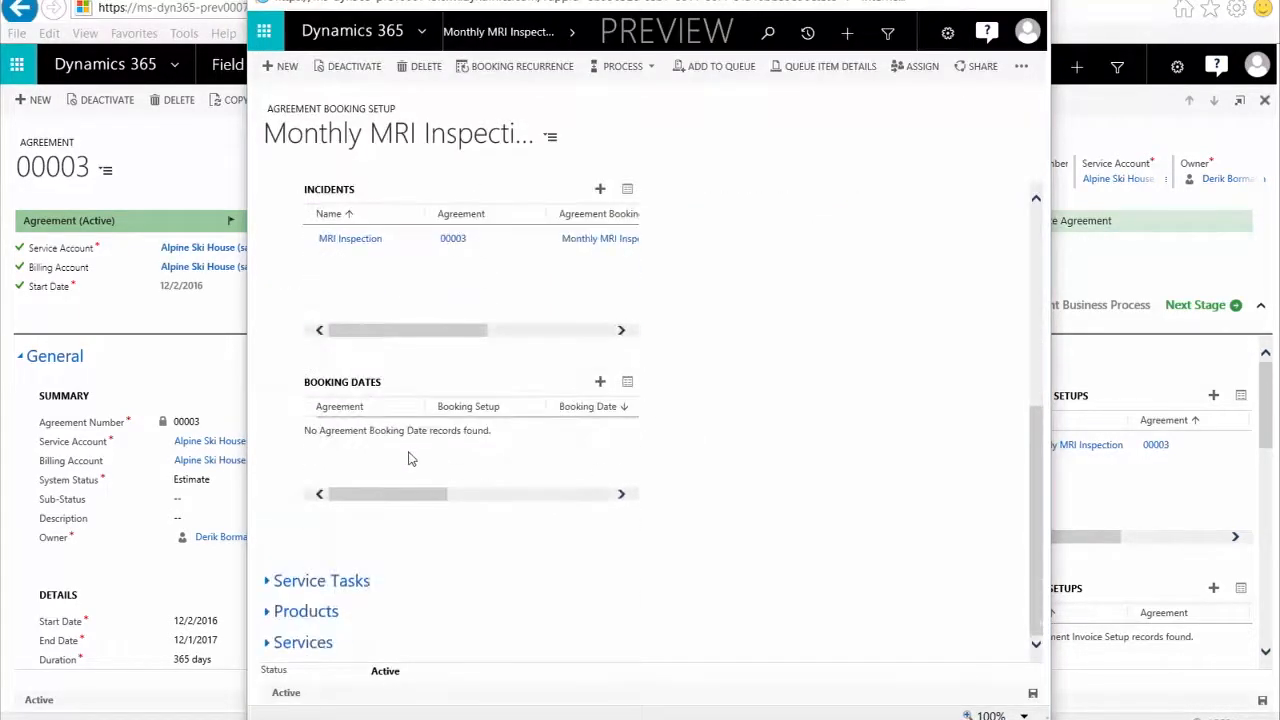
pyautogui.click(268, 584)
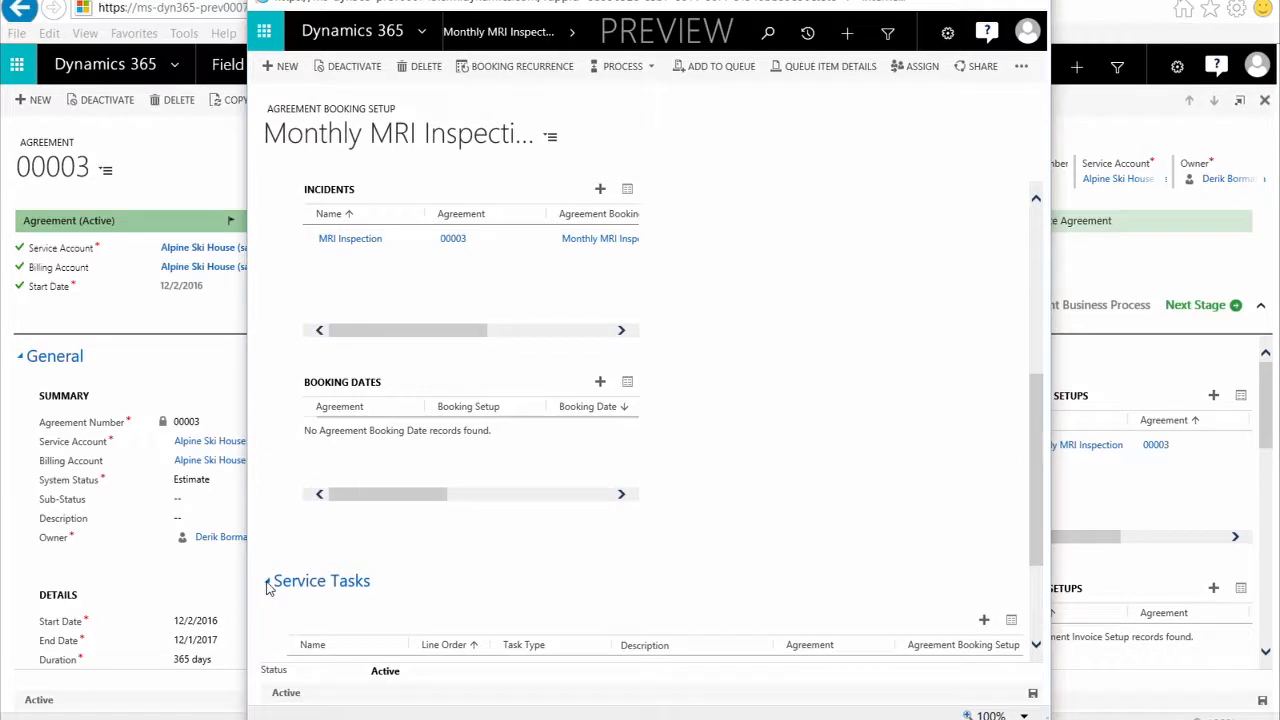
pyautogui.click(268, 585)
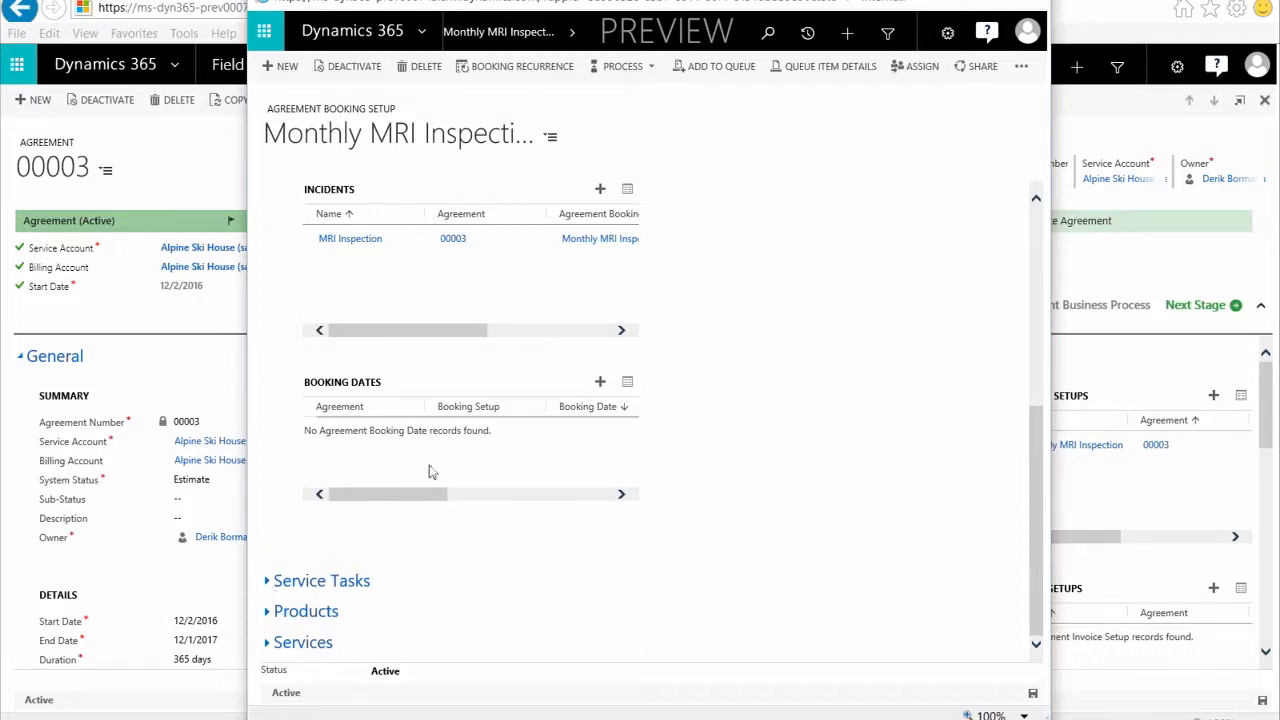
# Start a new booking date for the Monthly MRI Inspection setup and assign the technician as its resource.
pyautogui.click(600, 385)
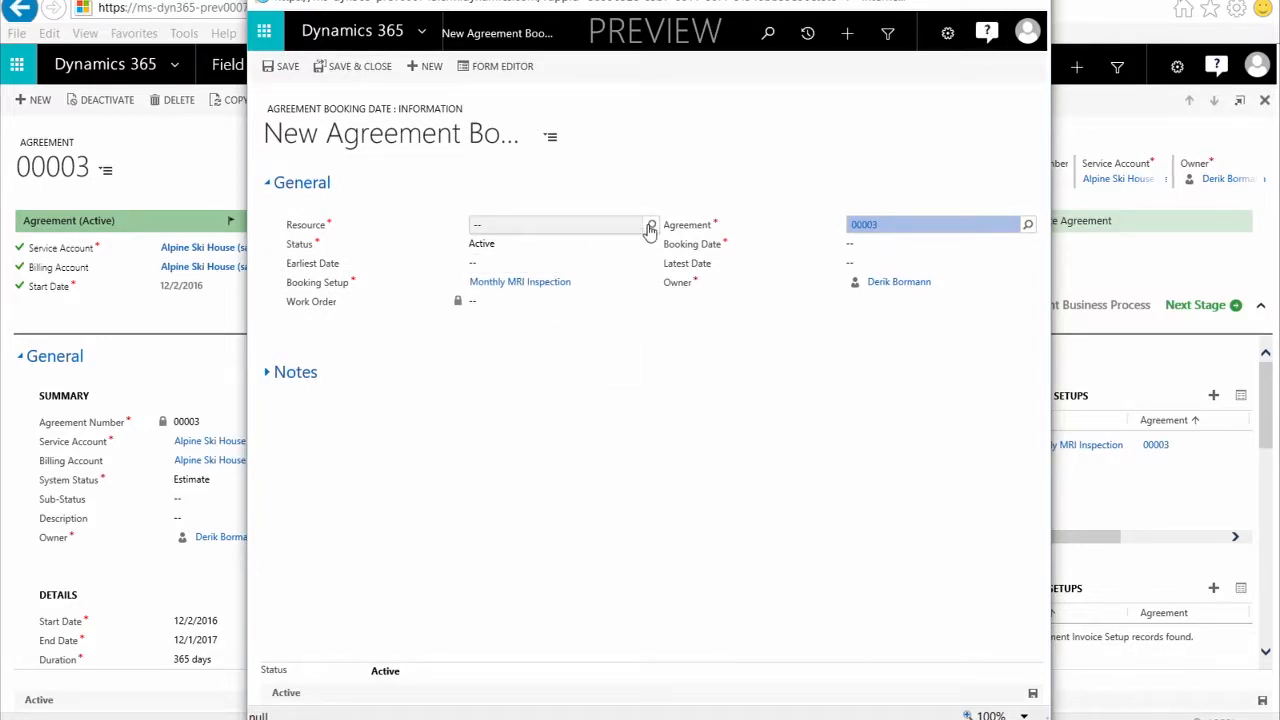
pyautogui.click(650, 228)
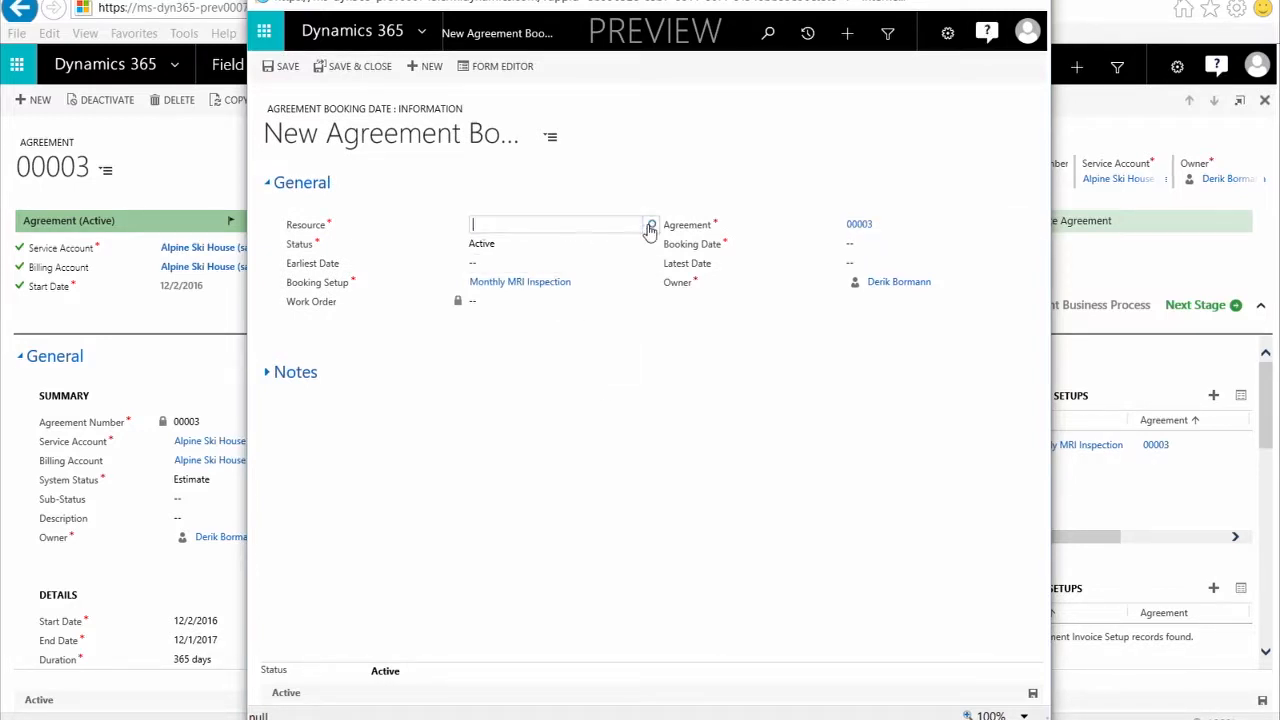
pyautogui.click(562, 228)
pyautogui.write('Derik')
pyautogui.click(650, 224)
pyautogui.click(528, 245)
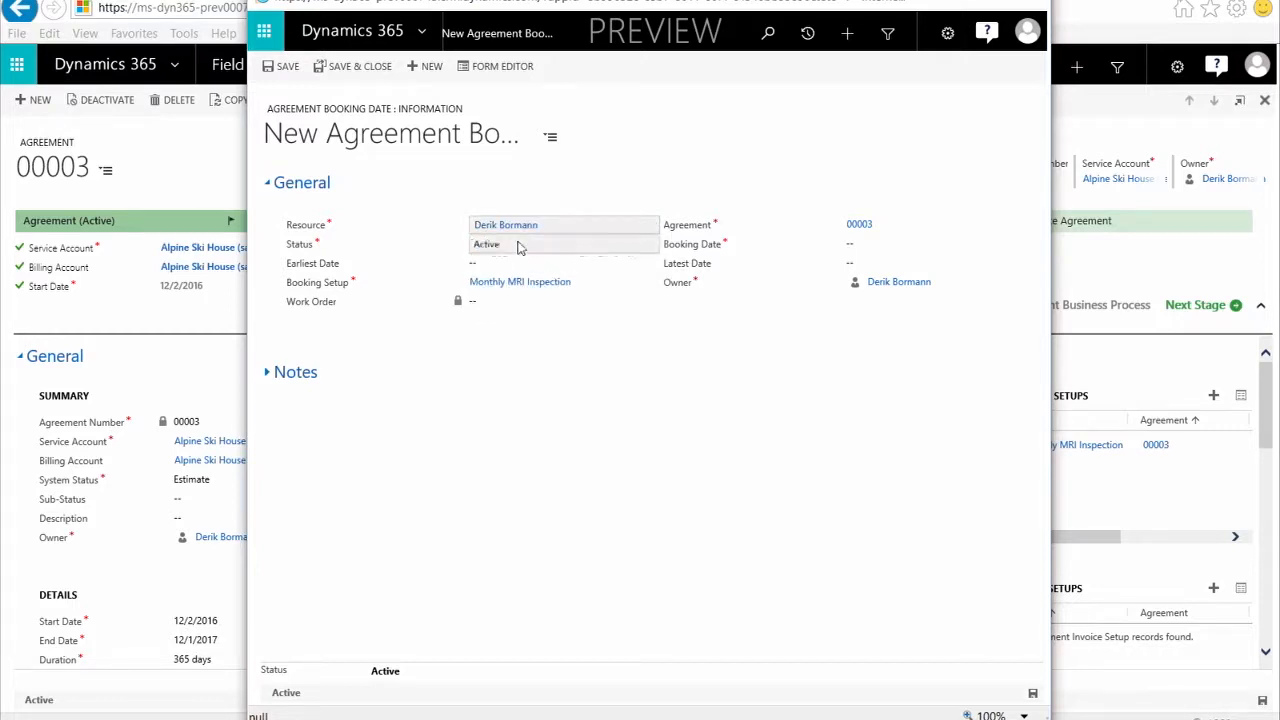
# Set the new record's booking date to 12/5/2016, save it, and return to the booking setup.
pyautogui.click(885, 244)
pyautogui.click(940, 244)
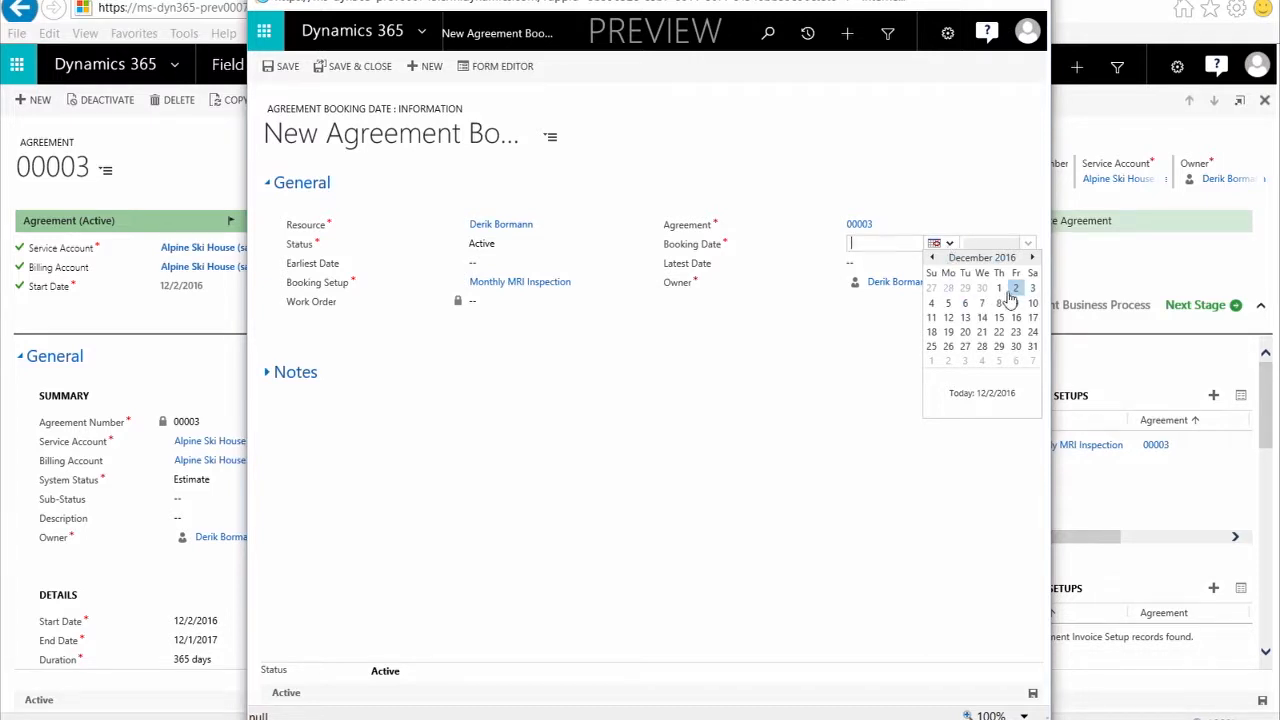
pyautogui.click(949, 305)
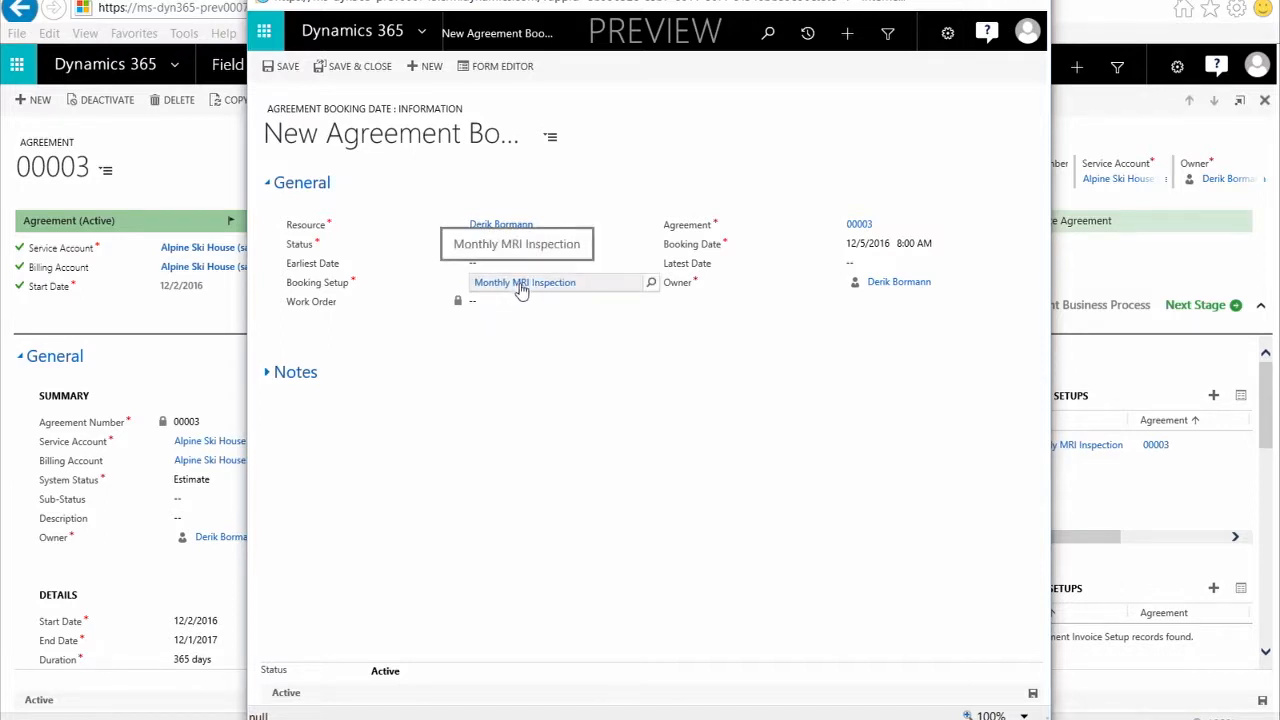
pyautogui.click(287, 69)
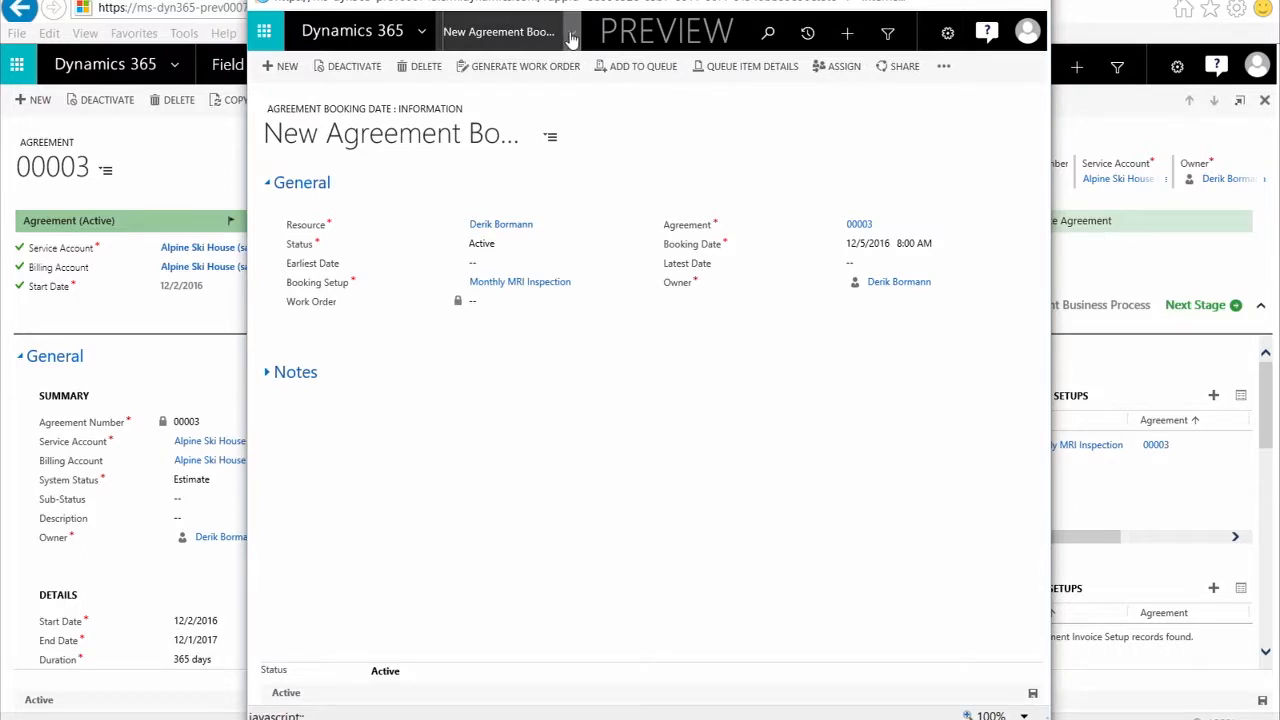
pyautogui.click(571, 35)
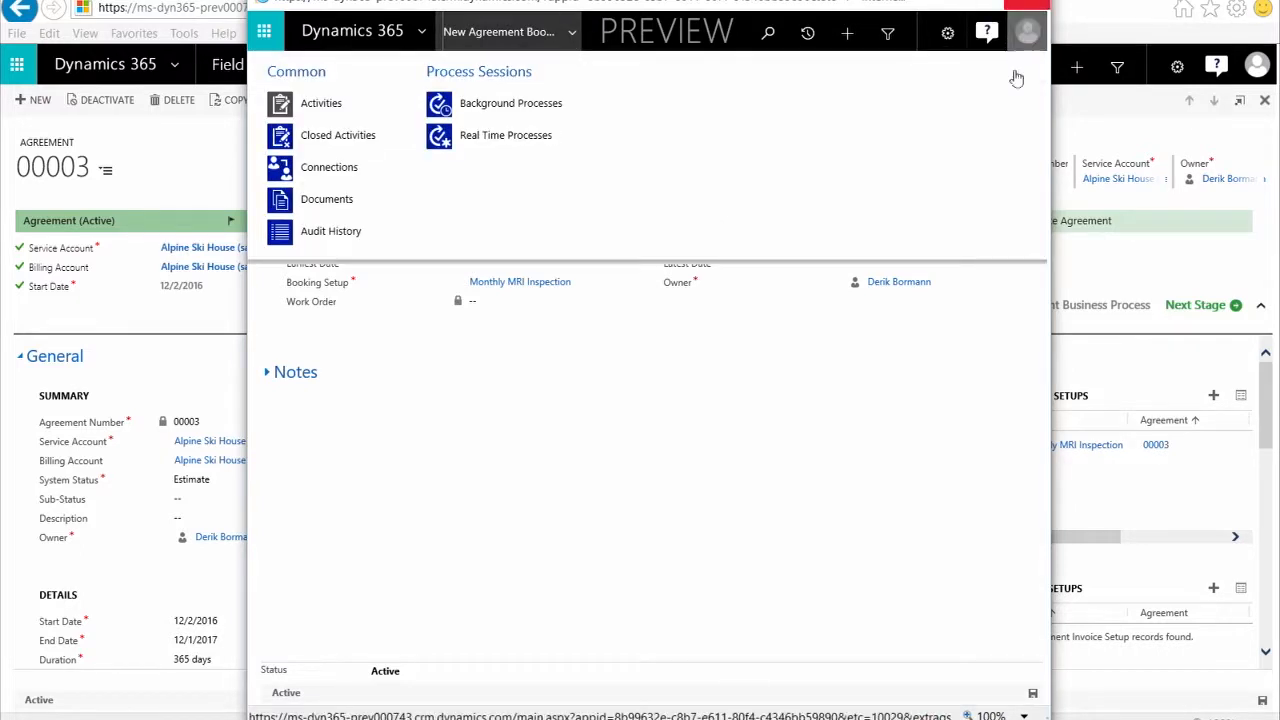
pyautogui.click(1027, 4)
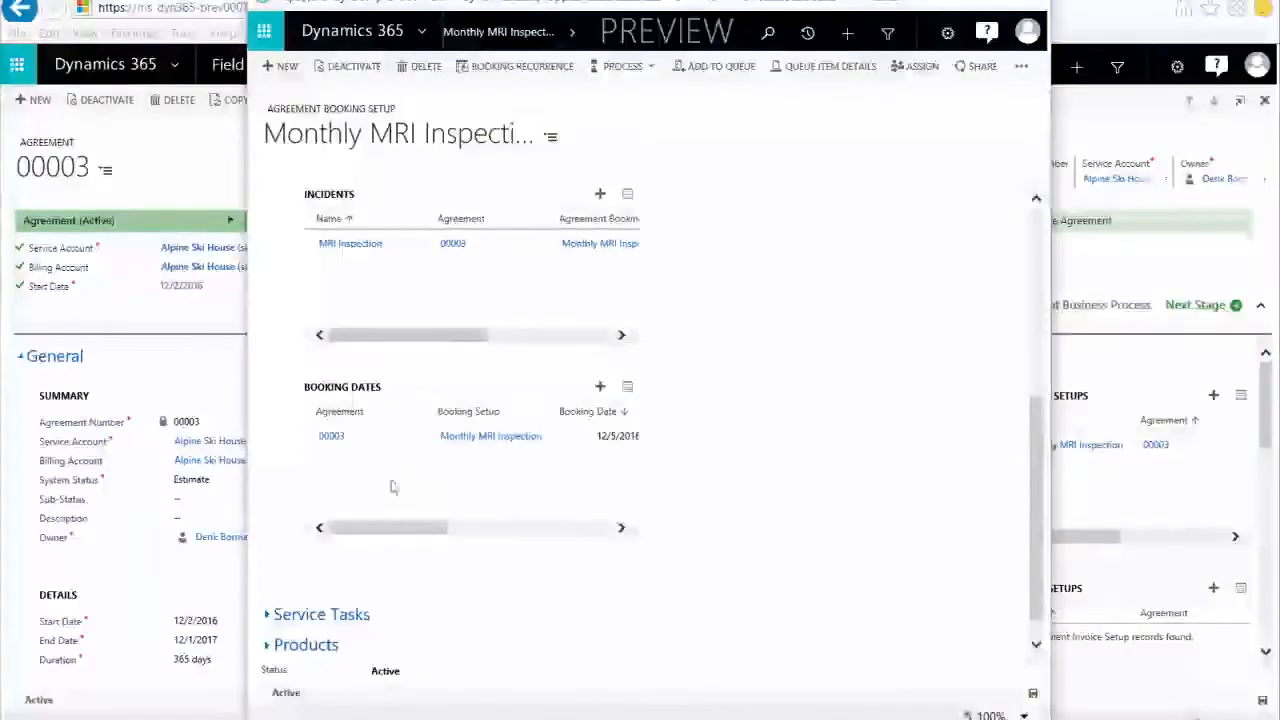
# Delete the 12/5/2016 booking date from the Monthly MRI Inspection booking setup.
pyautogui.click(422, 446)
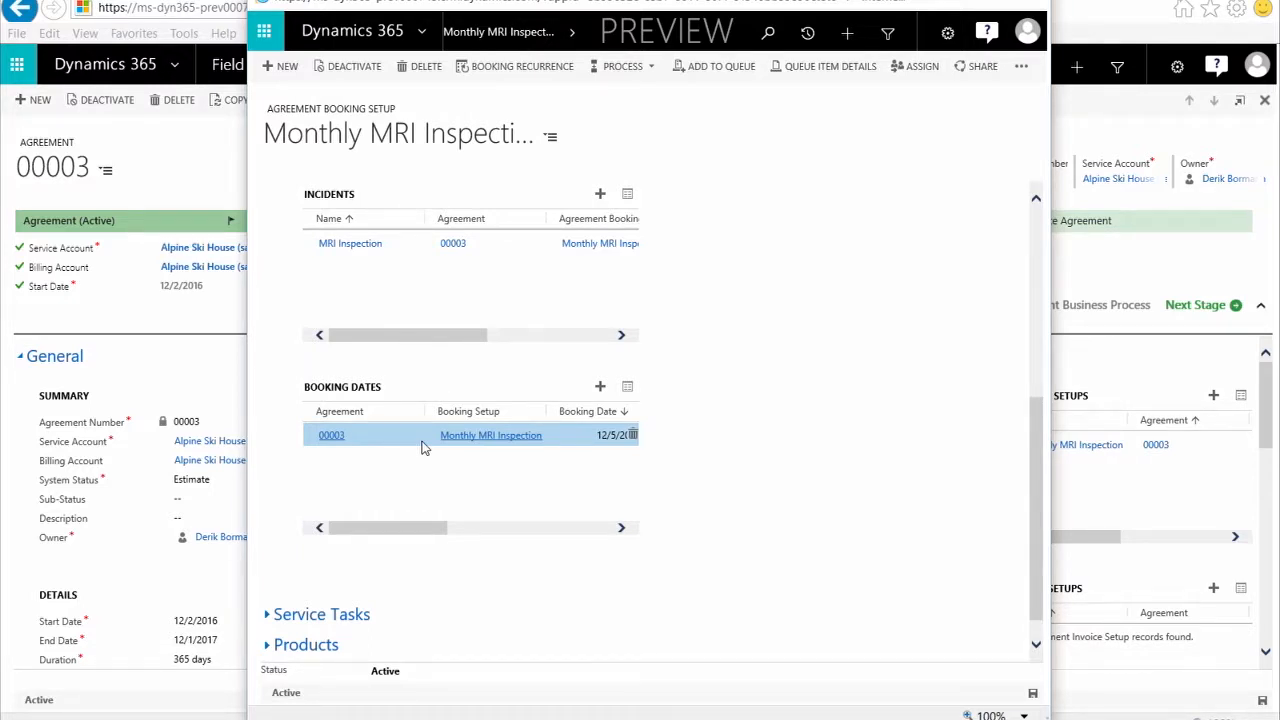
pyautogui.click(633, 436)
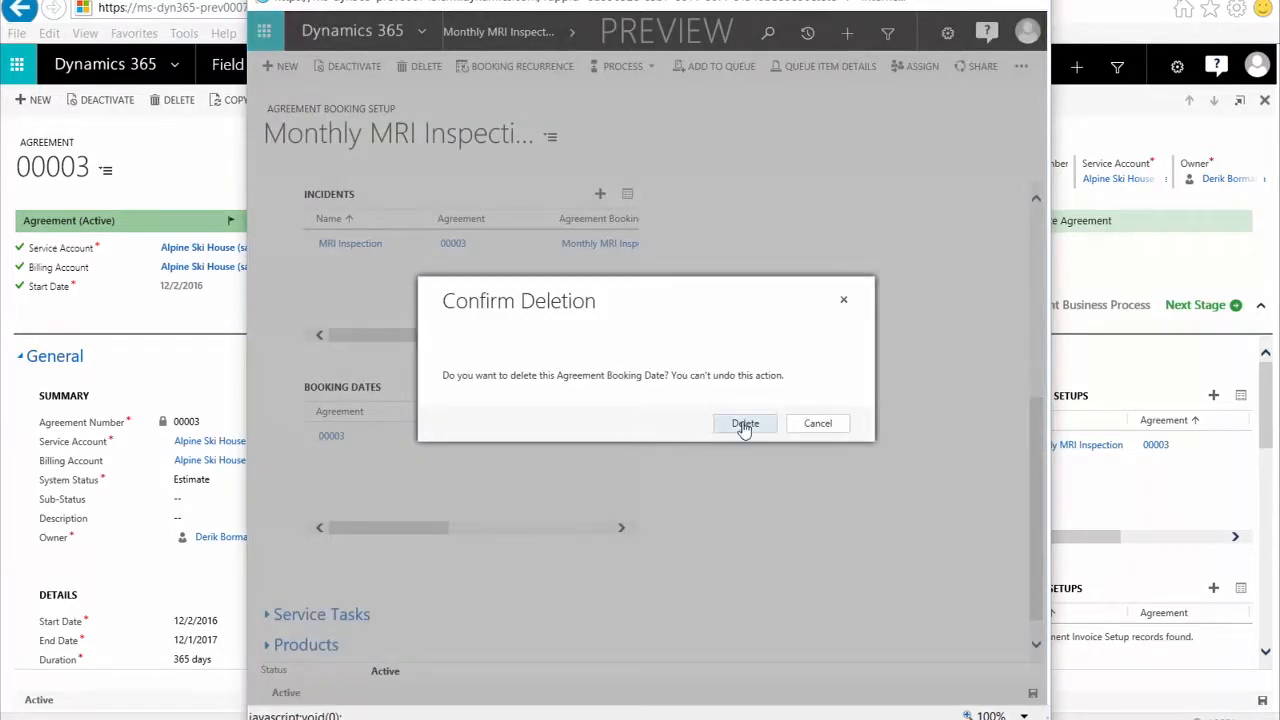
pyautogui.click(744, 424)
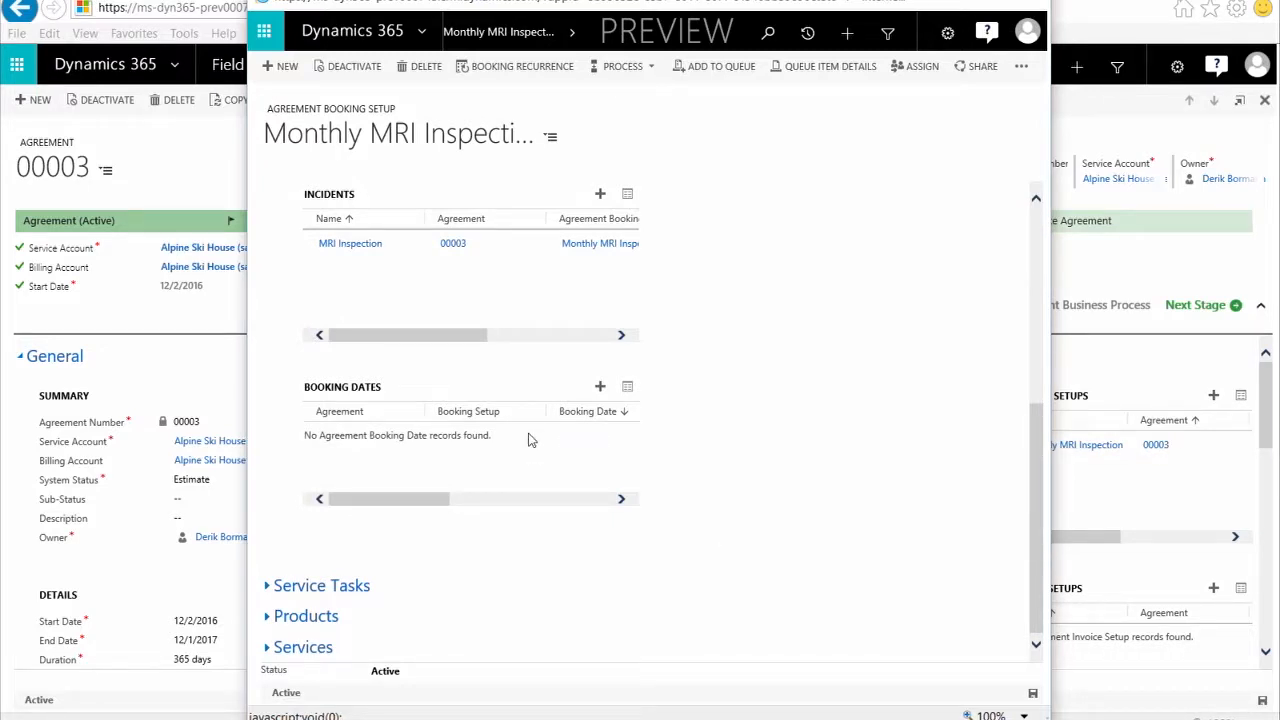
# Set the booking recurrence to weekly, every 1 week on Monday, with a start date of 12/5/2016.
pyautogui.click(522, 67)
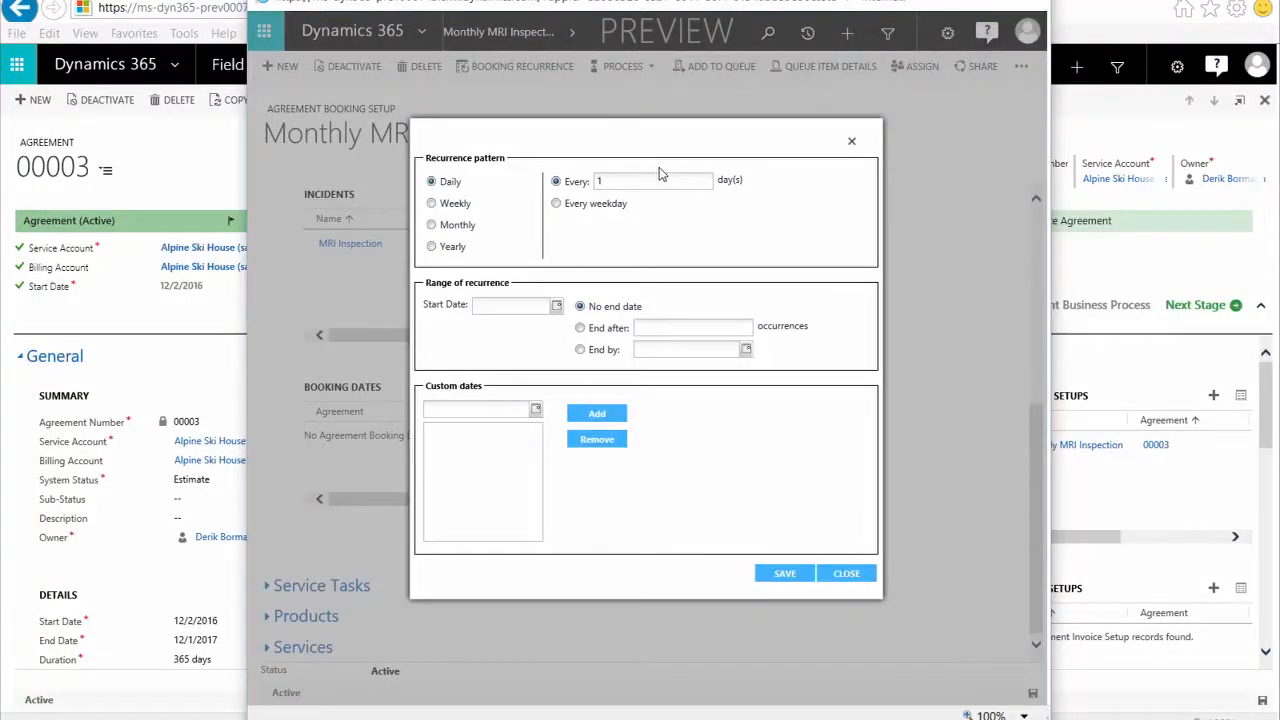
pyautogui.click(432, 204)
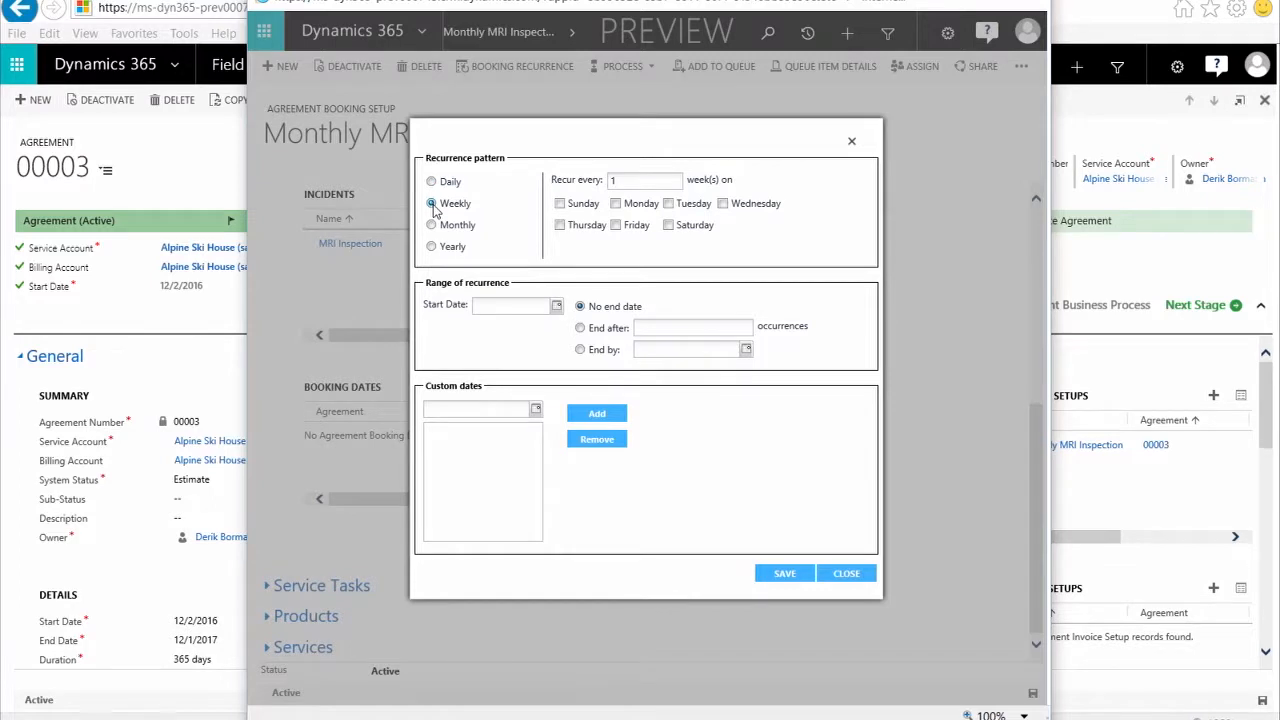
pyautogui.click(616, 204)
pyautogui.click(554, 307)
pyautogui.click(557, 307)
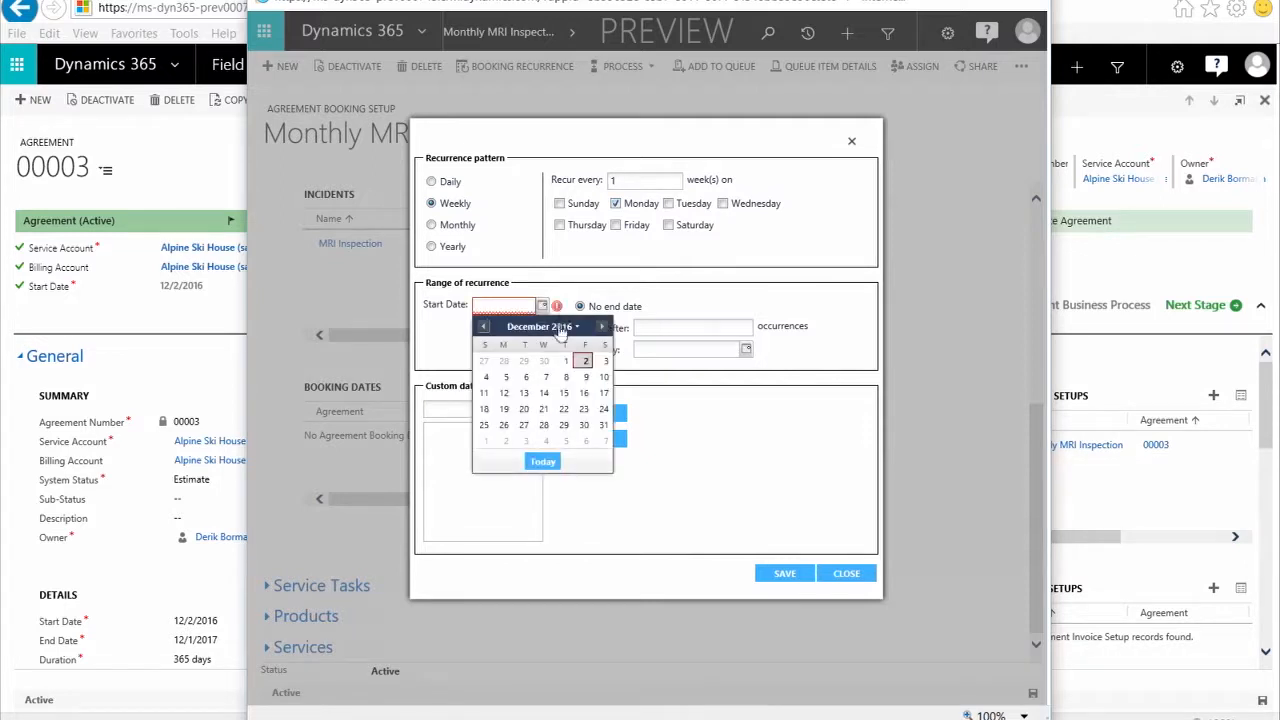
pyautogui.click(507, 387)
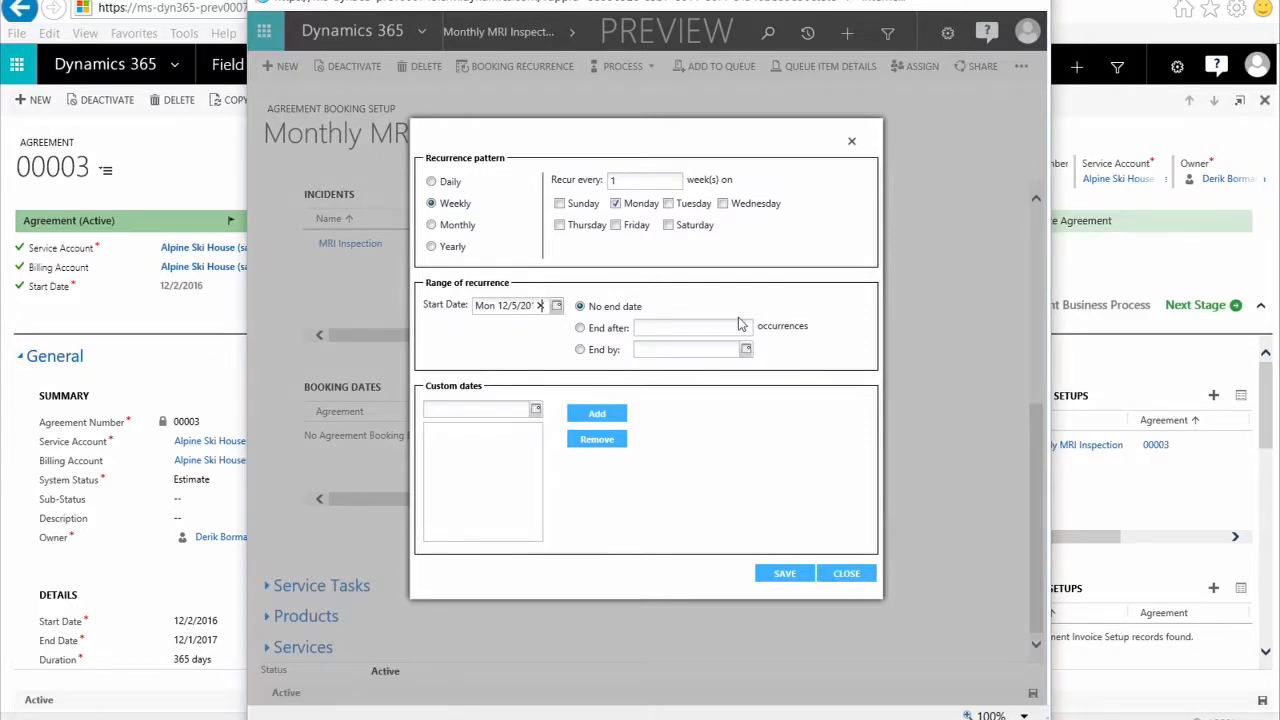
# End the booking recurrence by 12/1/2017, save it, and return to the agreement.
pyautogui.click(580, 350)
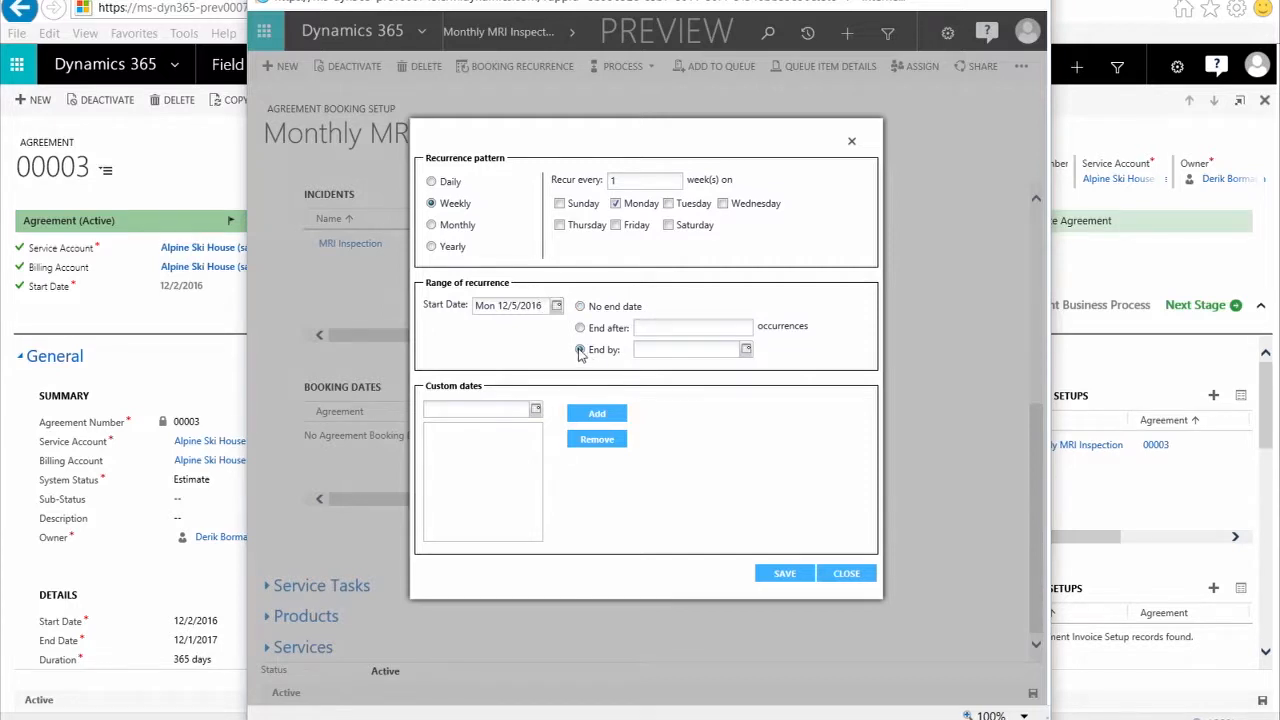
pyautogui.click(746, 349)
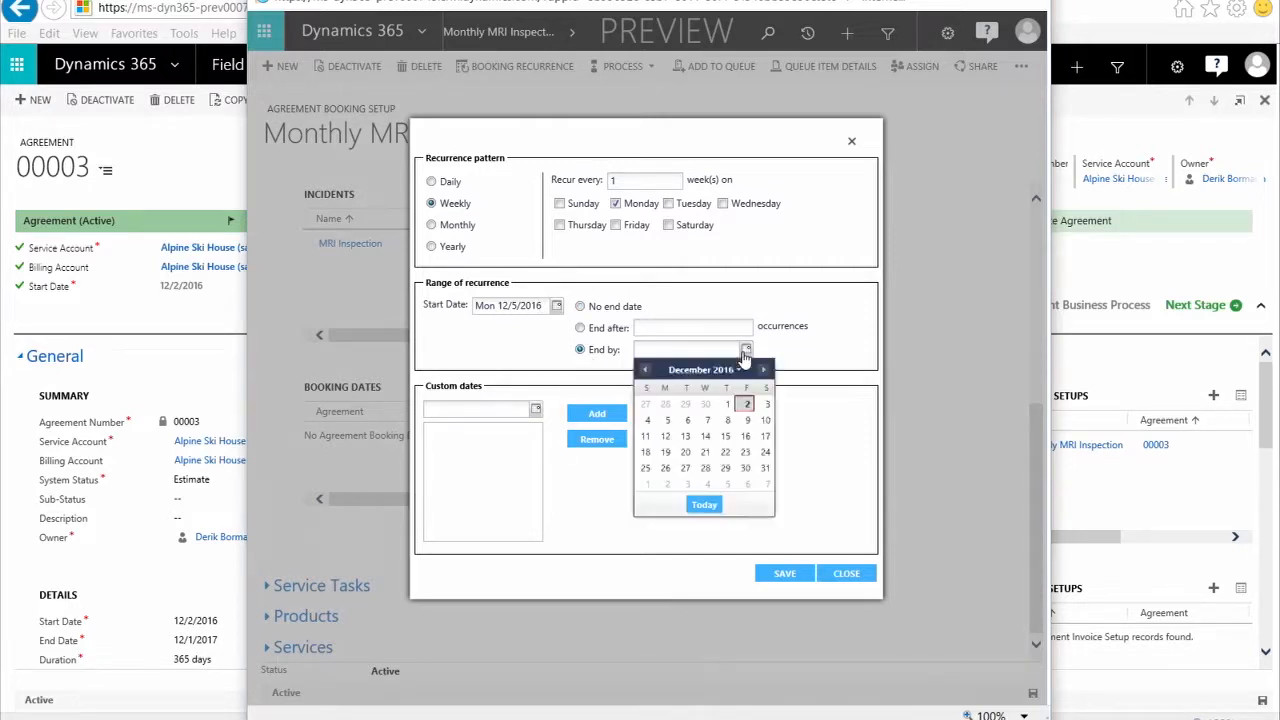
pyautogui.click(728, 405)
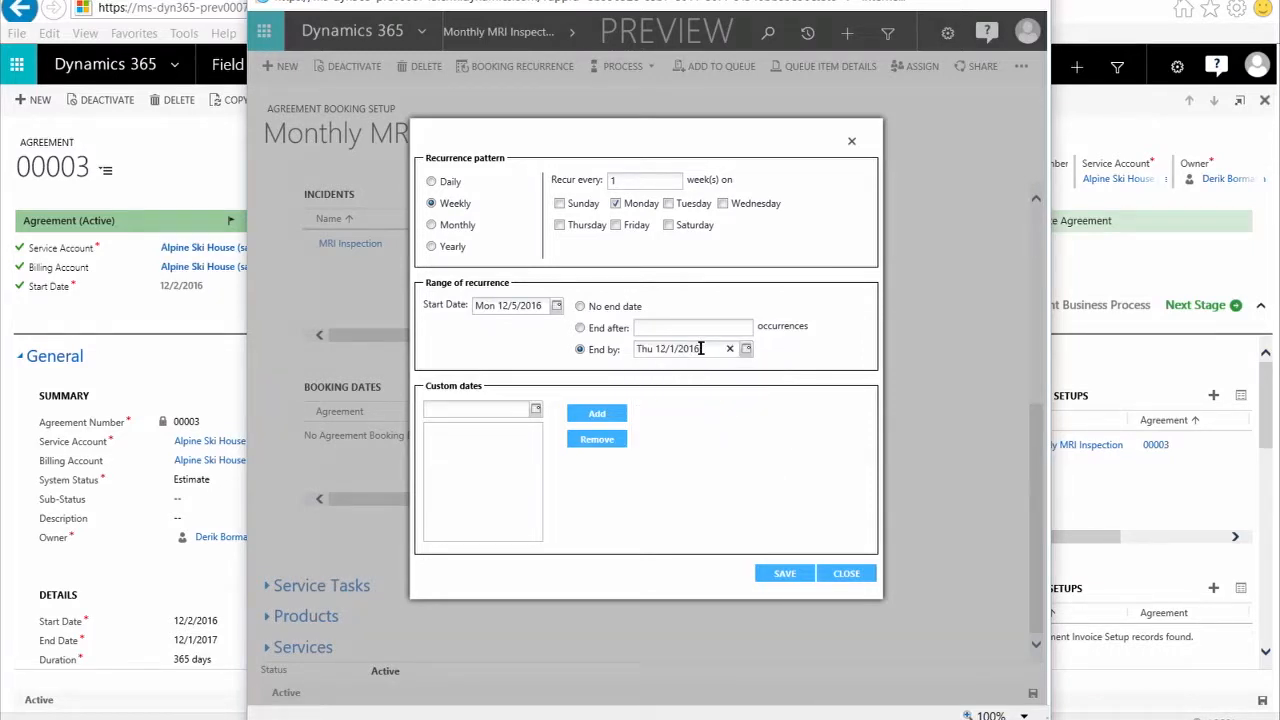
pyautogui.click(705, 351)
pyautogui.press('BackSpace')
pyautogui.write('7')
pyautogui.press('Tab')
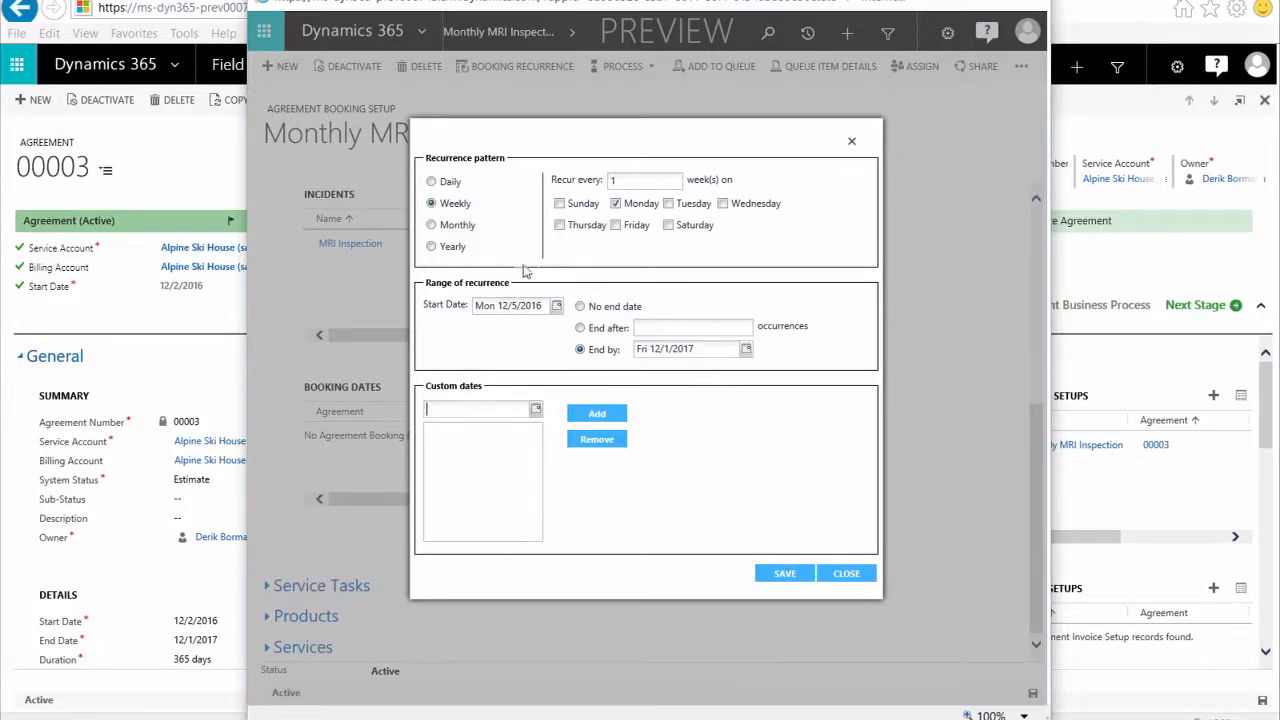
pyautogui.click(785, 573)
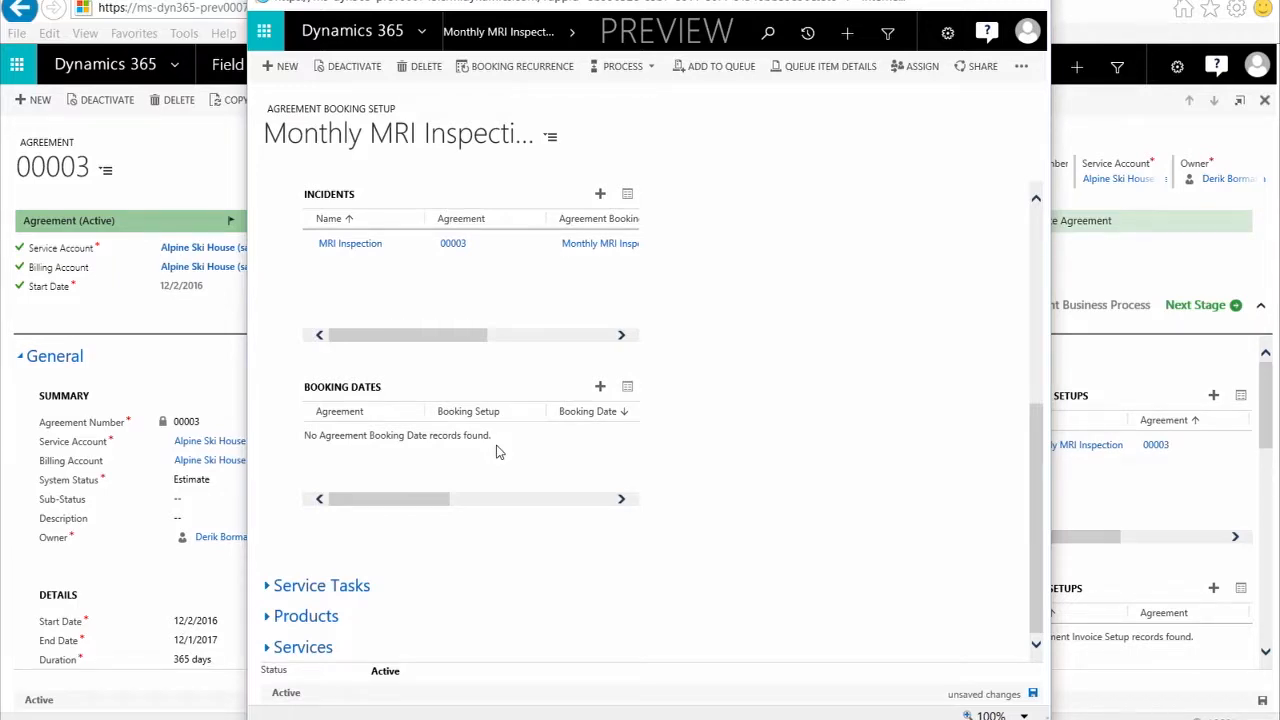
pyautogui.click(1034, 10)
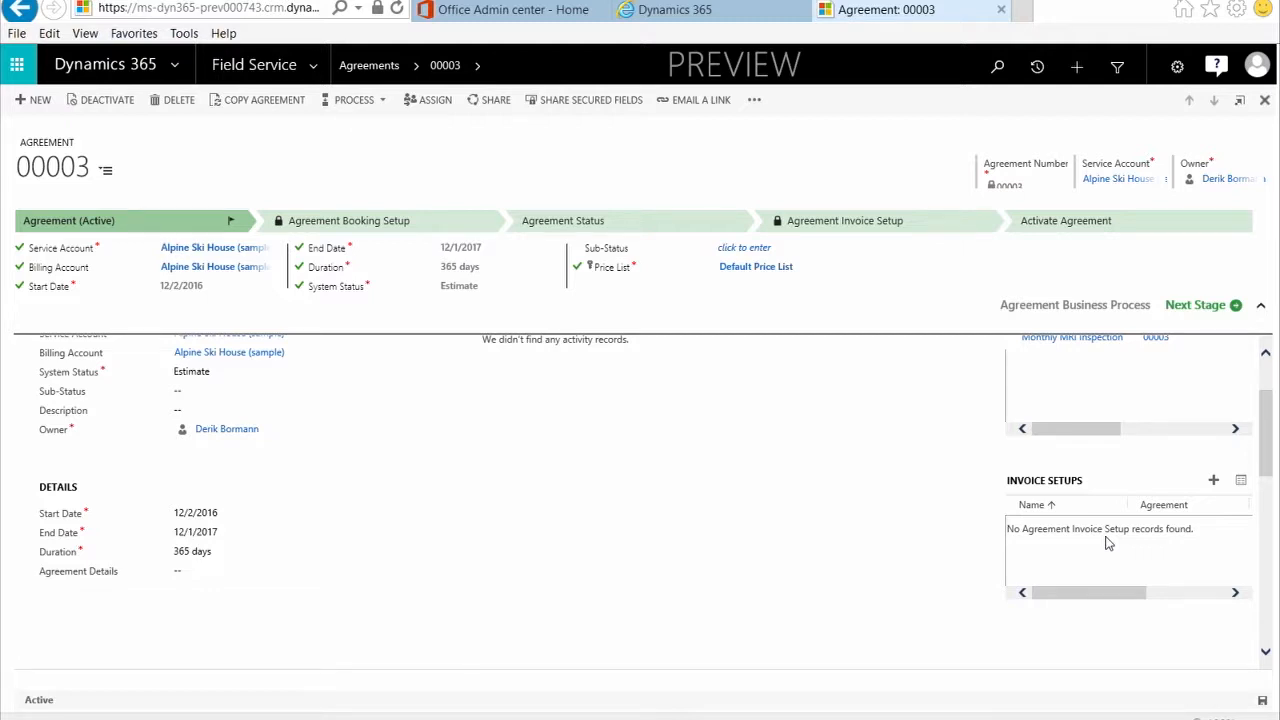
# Add an invoice setup named "MRI Inspection Monthly Invoice" to the agreement and save it.
pyautogui.click(1213, 481)
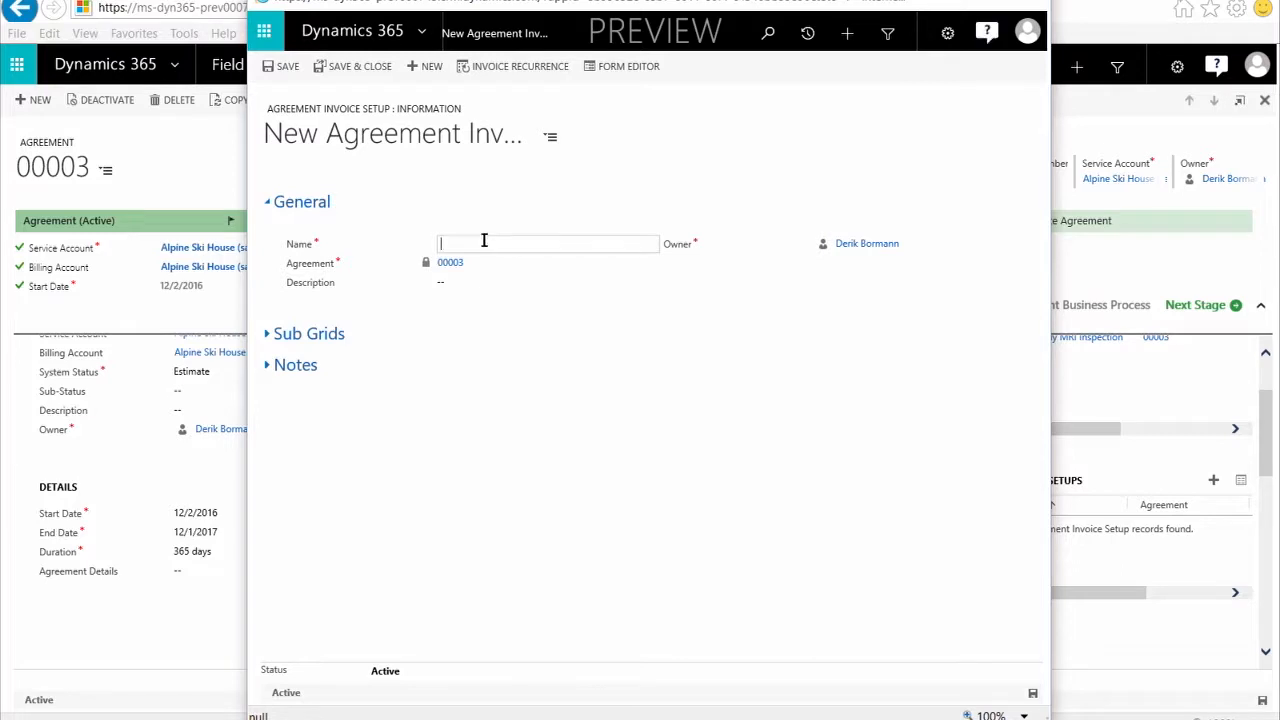
pyautogui.write('MRI Inspection Monthly Invoice')
pyautogui.press('Tab')
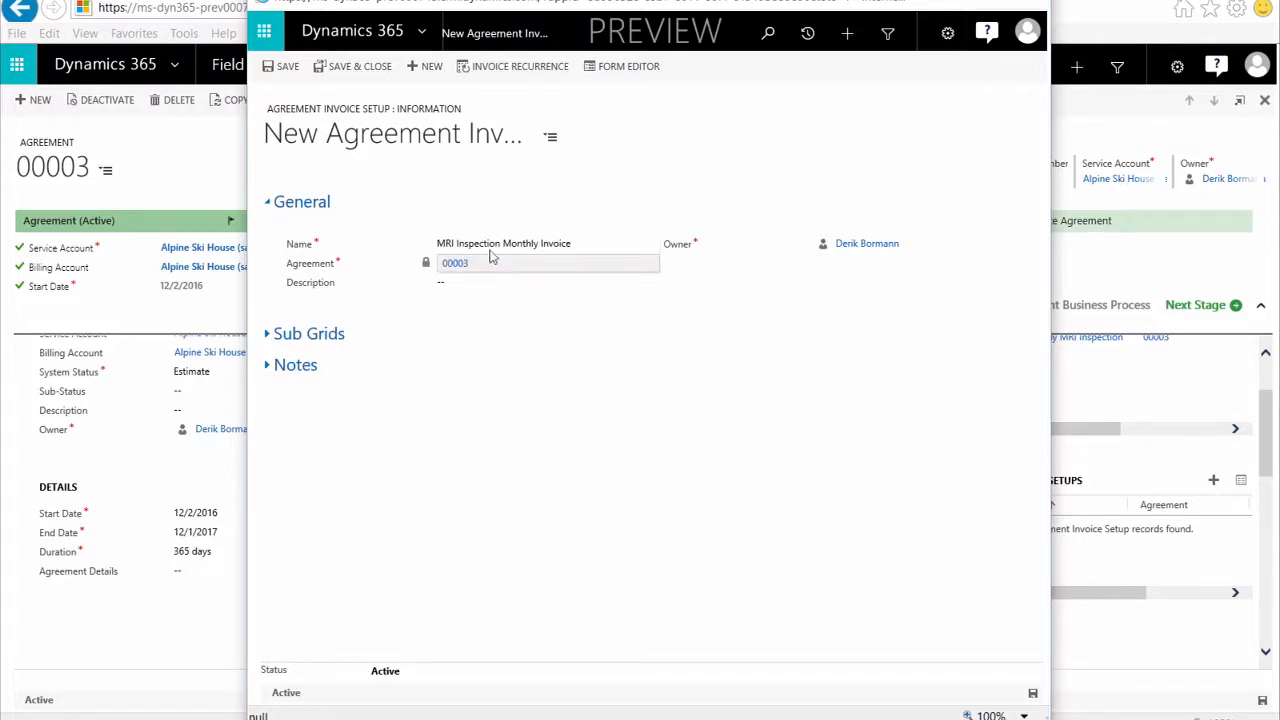
pyautogui.click(287, 67)
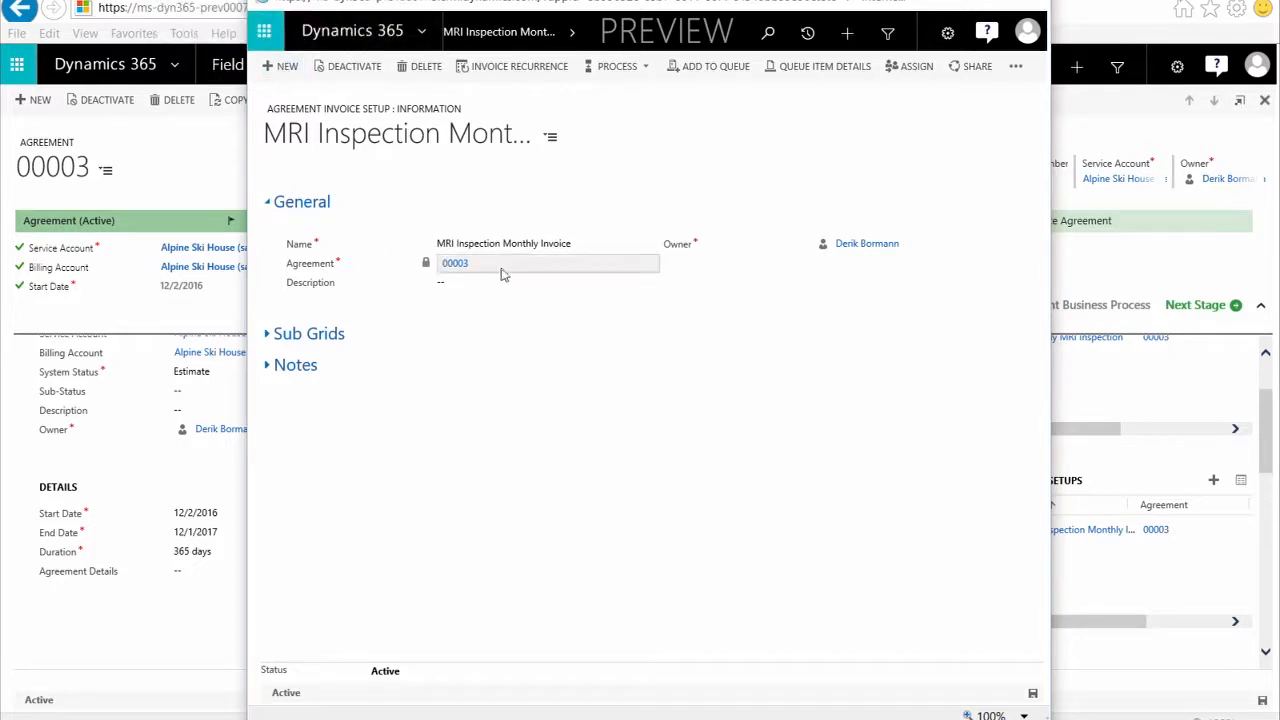
# Set the invoice recurrence to monthly on the first day of every 1 month, starting 12/30/2016.
pyautogui.click(507, 78)
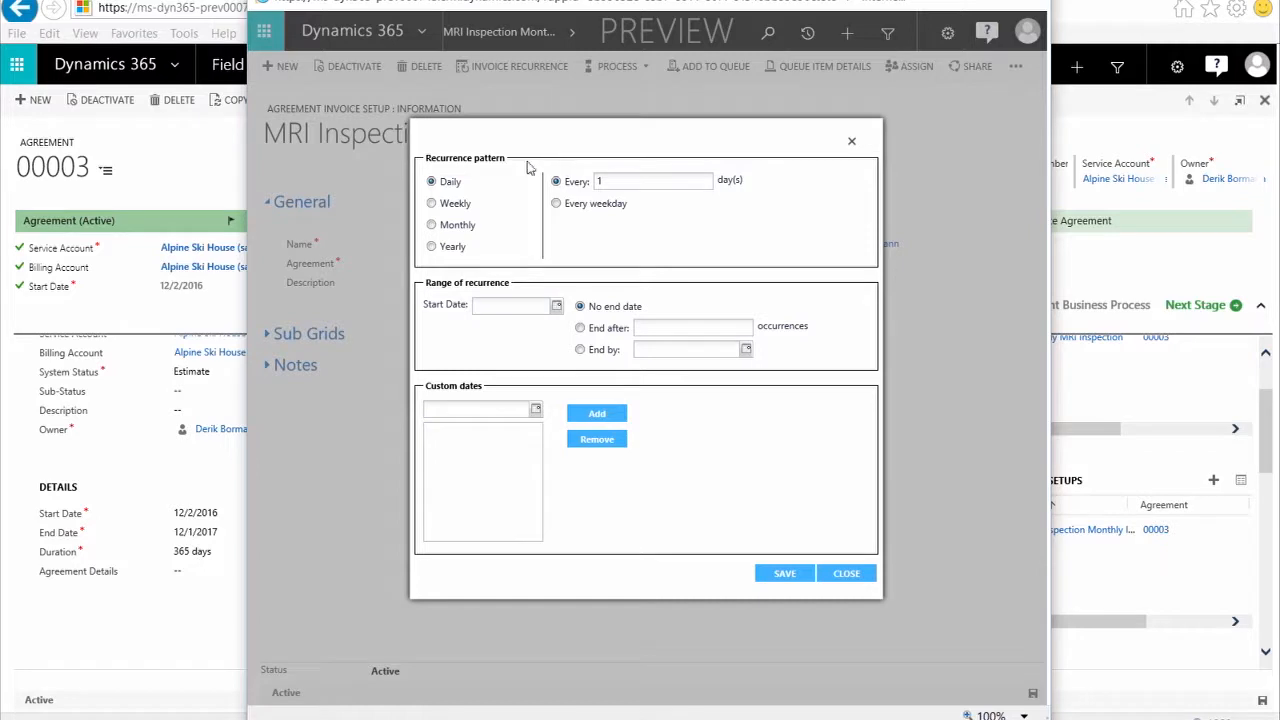
pyautogui.click(432, 226)
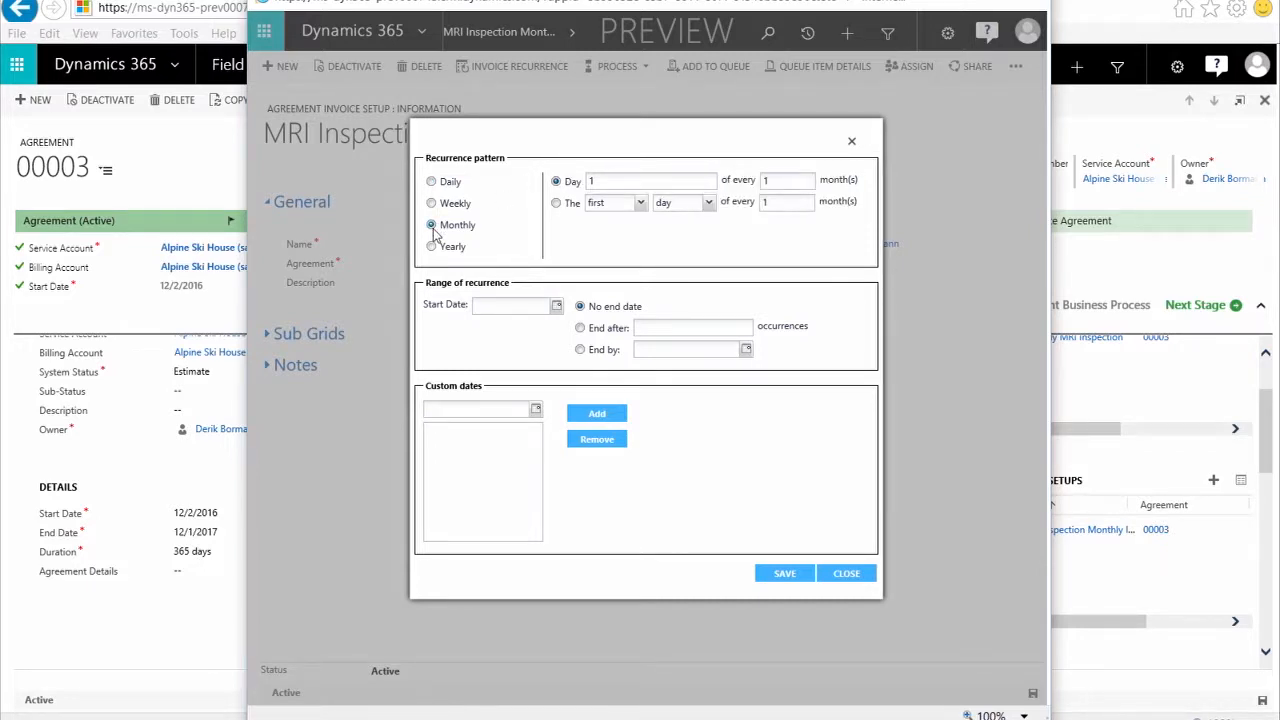
pyautogui.click(556, 203)
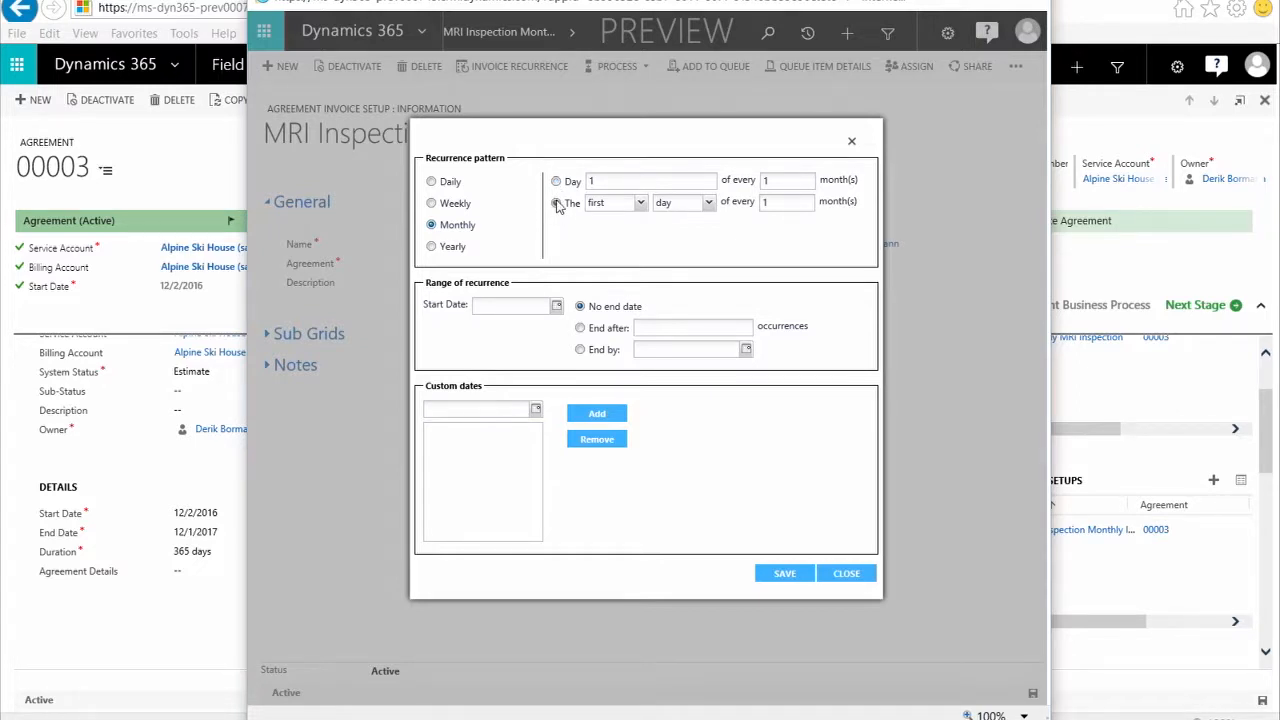
pyautogui.click(556, 305)
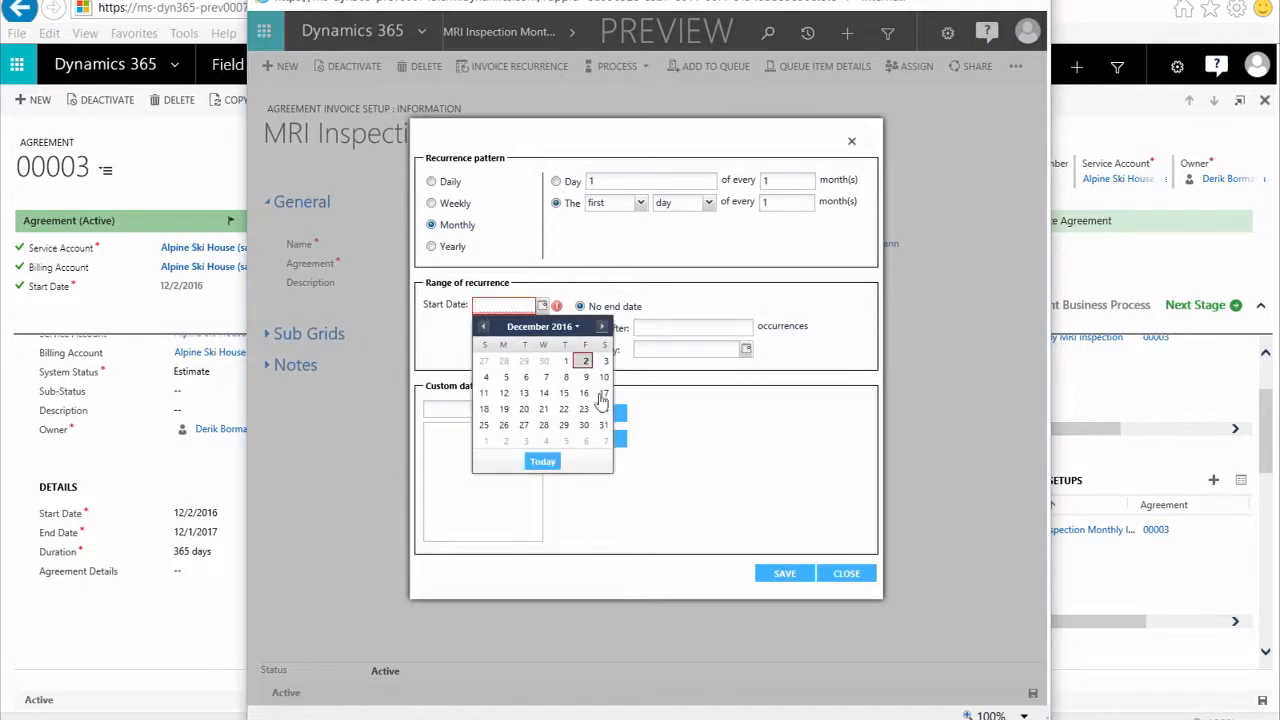
pyautogui.click(584, 425)
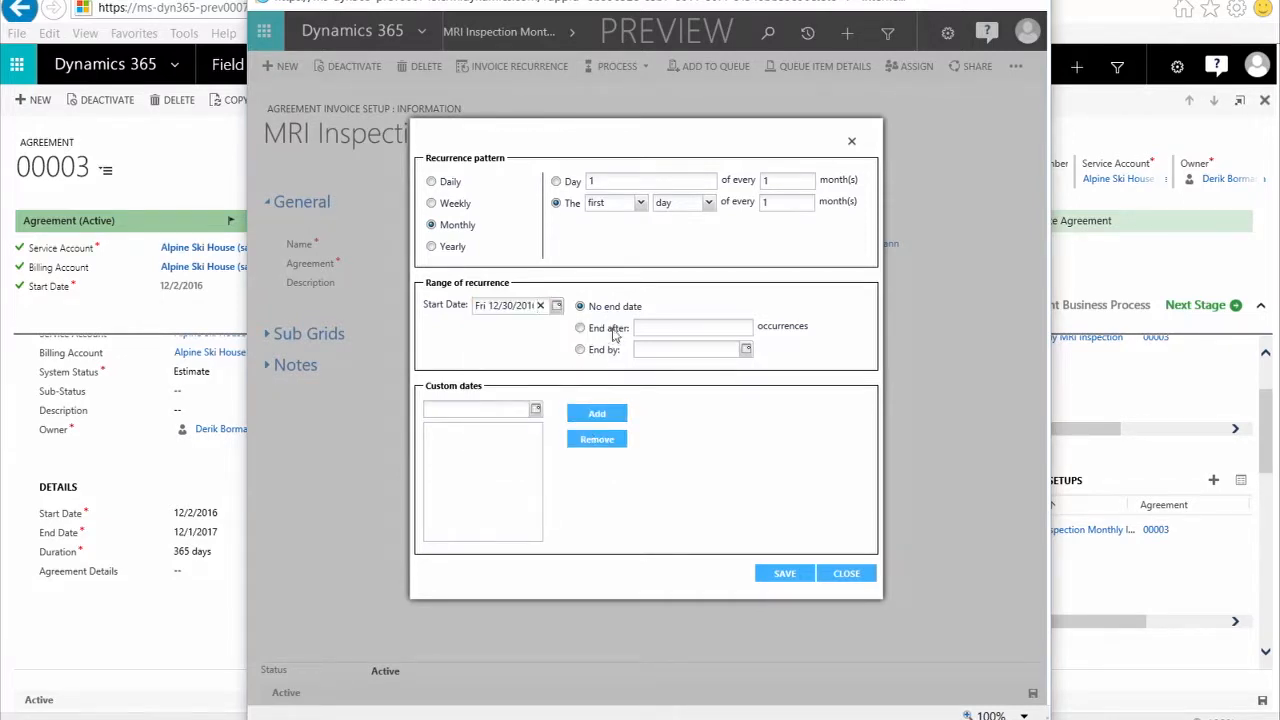
# End the invoice recurrence by 11/30/2017, save it, and return to the agreement.
pyautogui.click(581, 349)
pyautogui.click(746, 349)
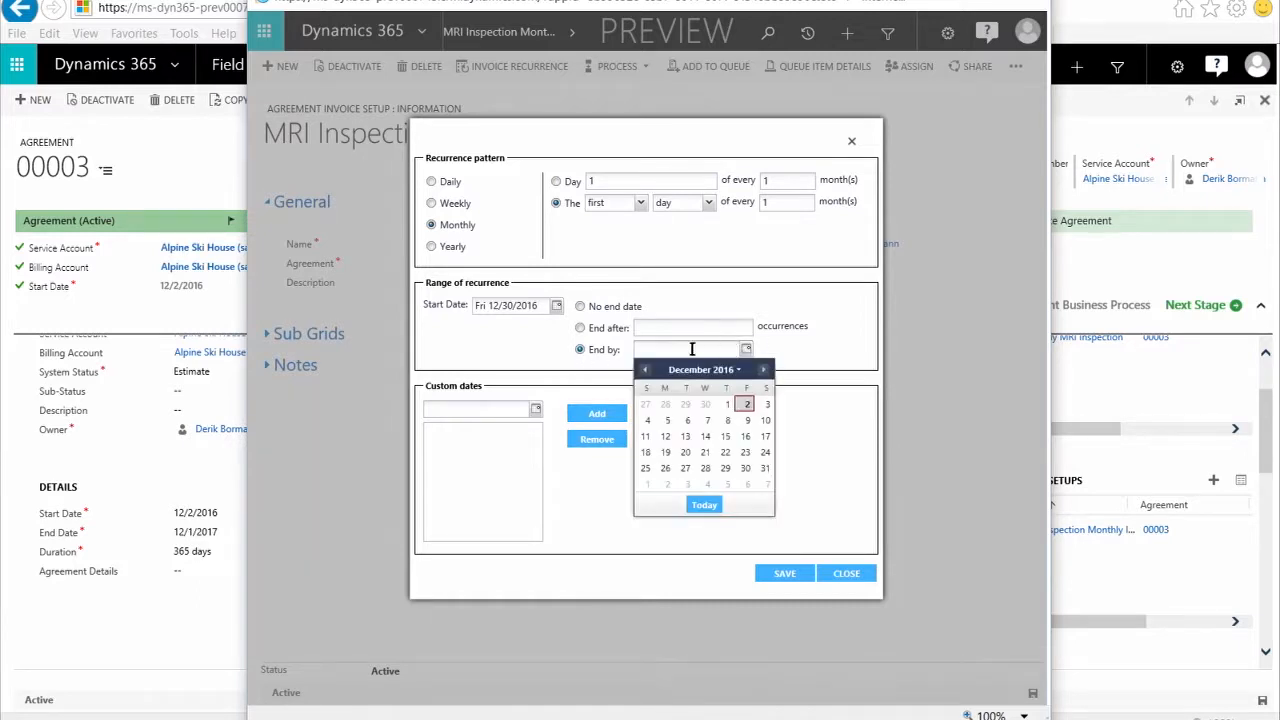
pyautogui.click(707, 408)
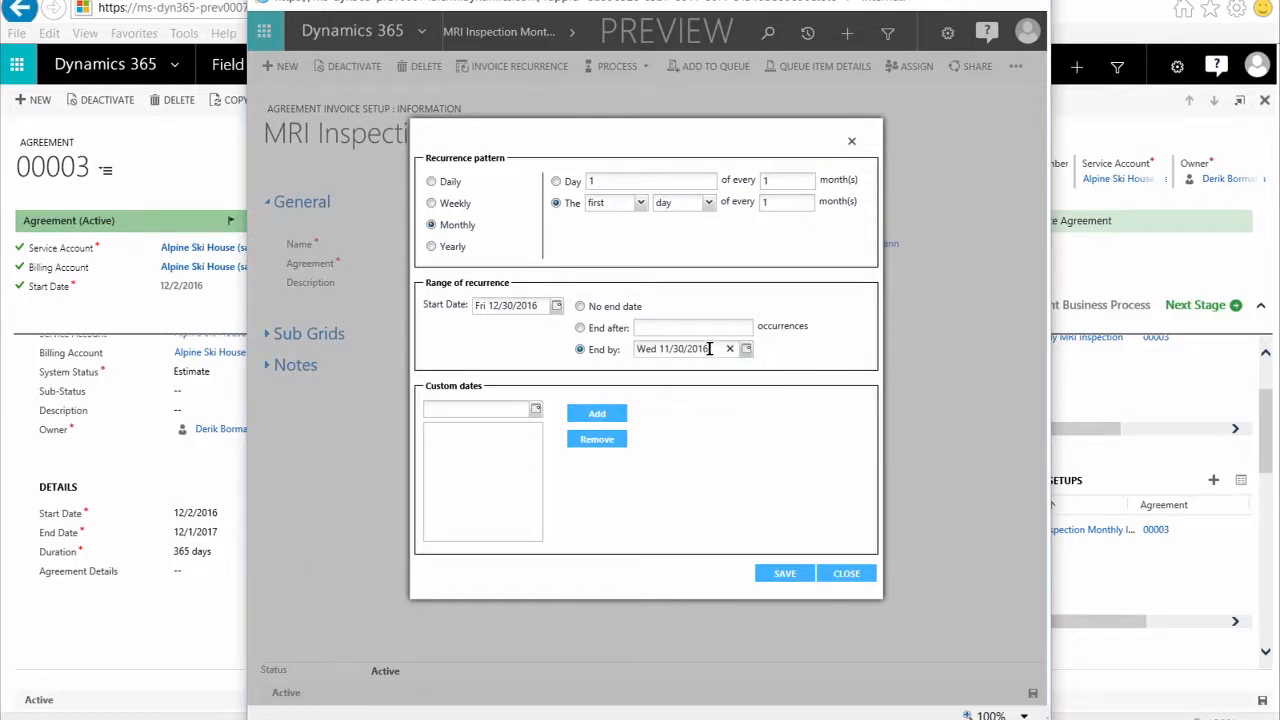
pyautogui.press('BackSpace')
pyautogui.write('0')
pyautogui.press('BackSpace')
pyautogui.press('BackSpace')
pyautogui.write('7')
pyautogui.click(778, 577)
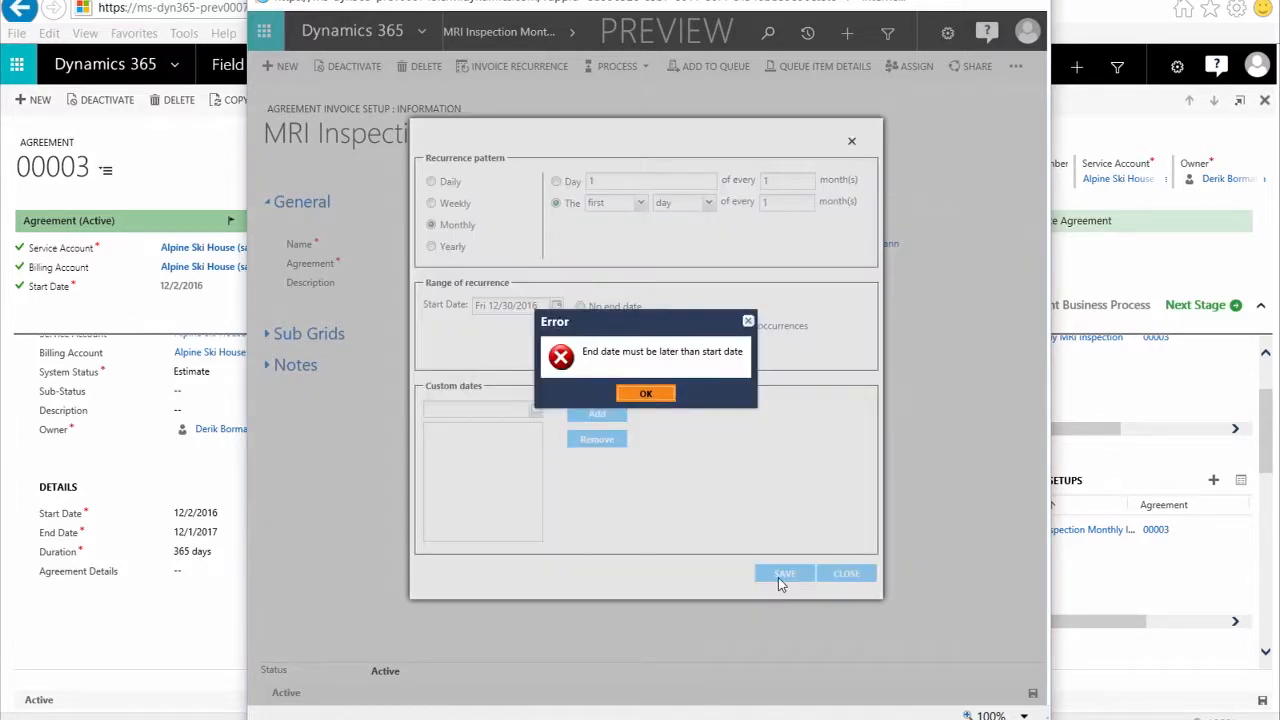
pyautogui.click(638, 393)
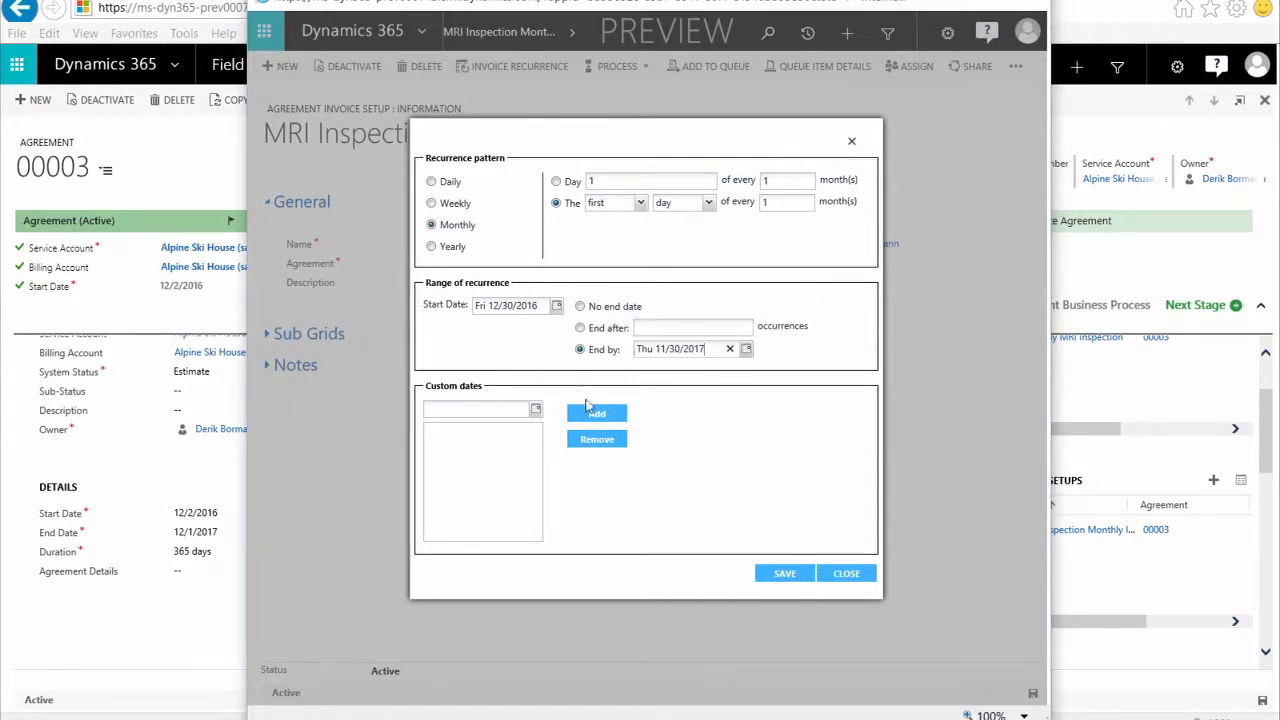
pyautogui.click(785, 573)
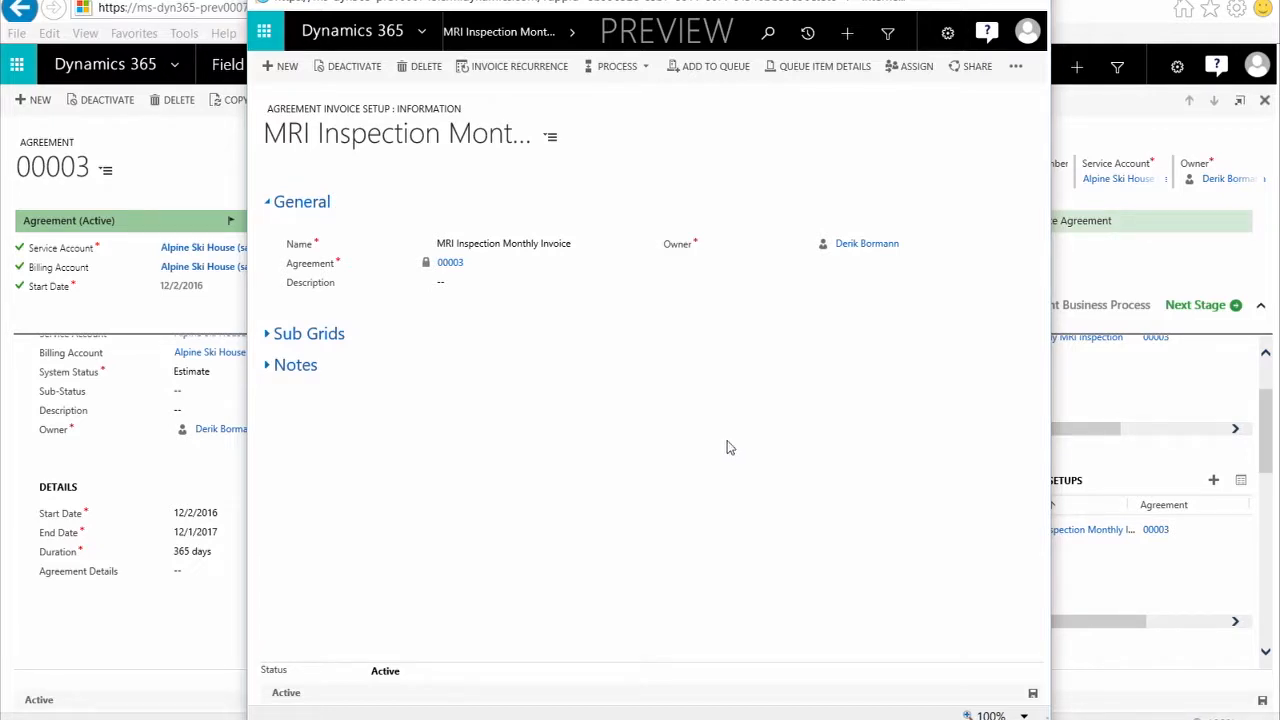
pyautogui.click(1043, 4)
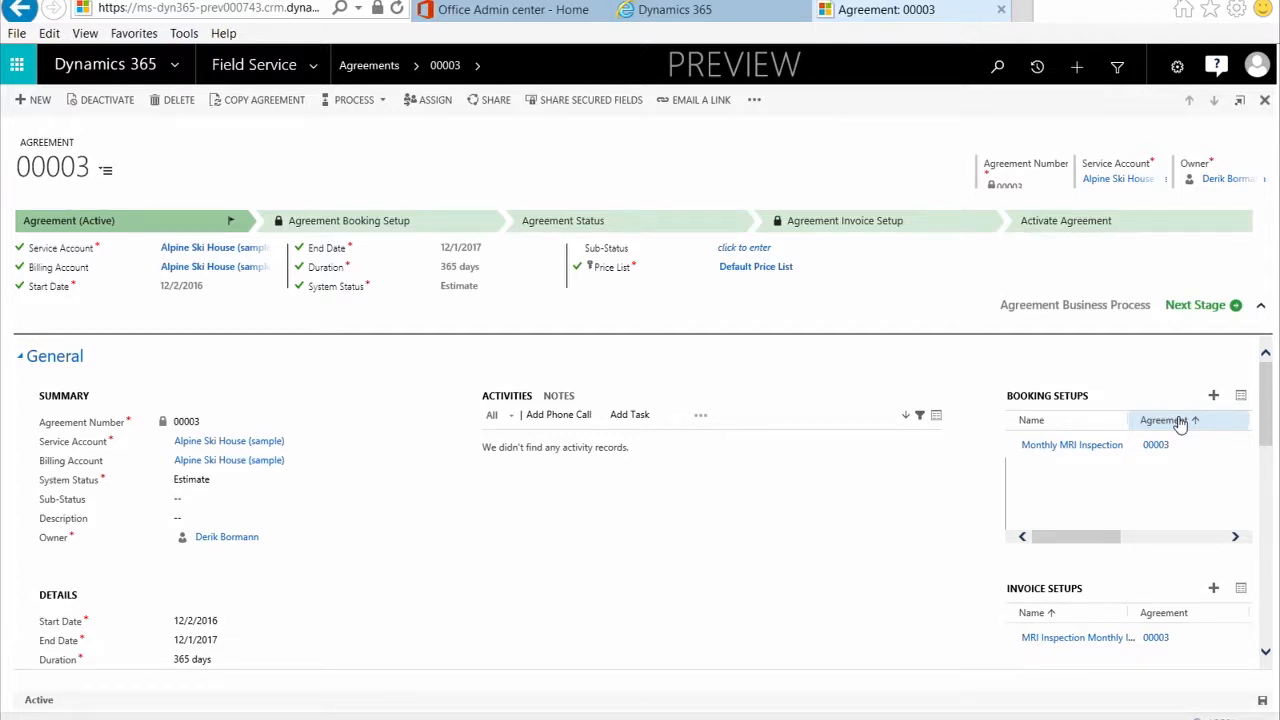
# Change the agreement's system status to Active and save the agreement.
pyautogui.click(245, 481)
pyautogui.click(232, 492)
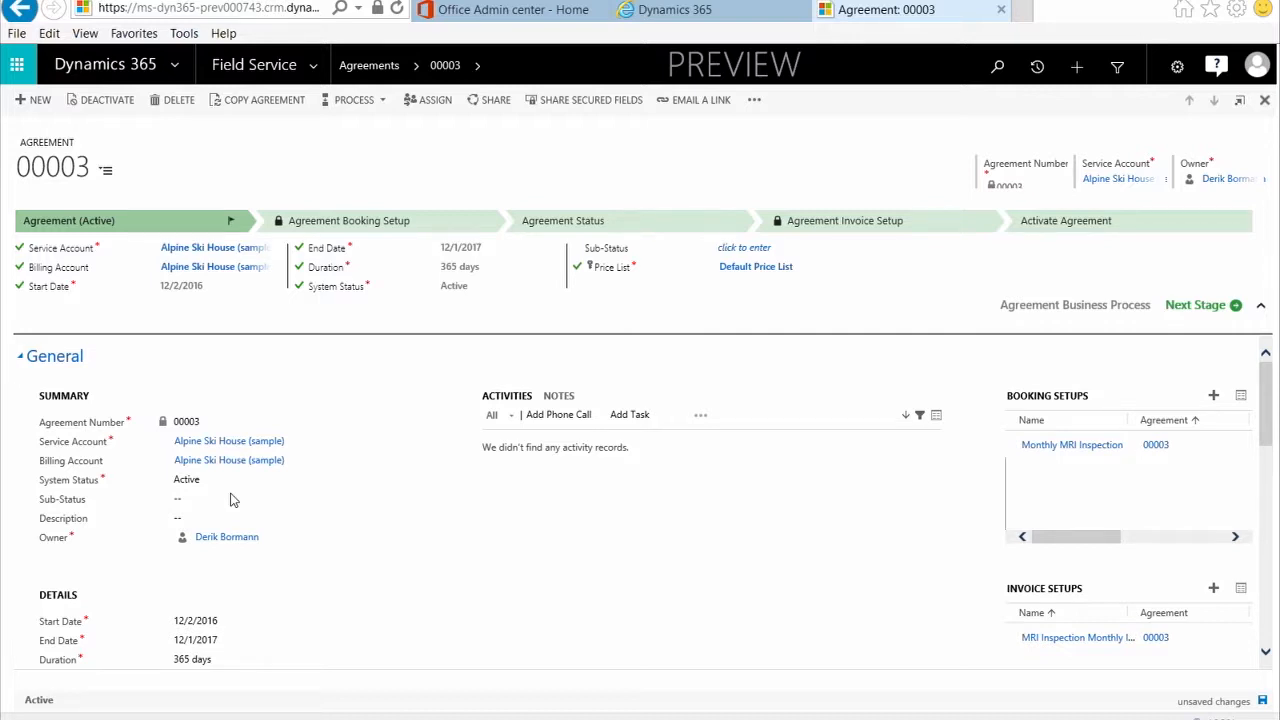
pyautogui.click(1262, 702)
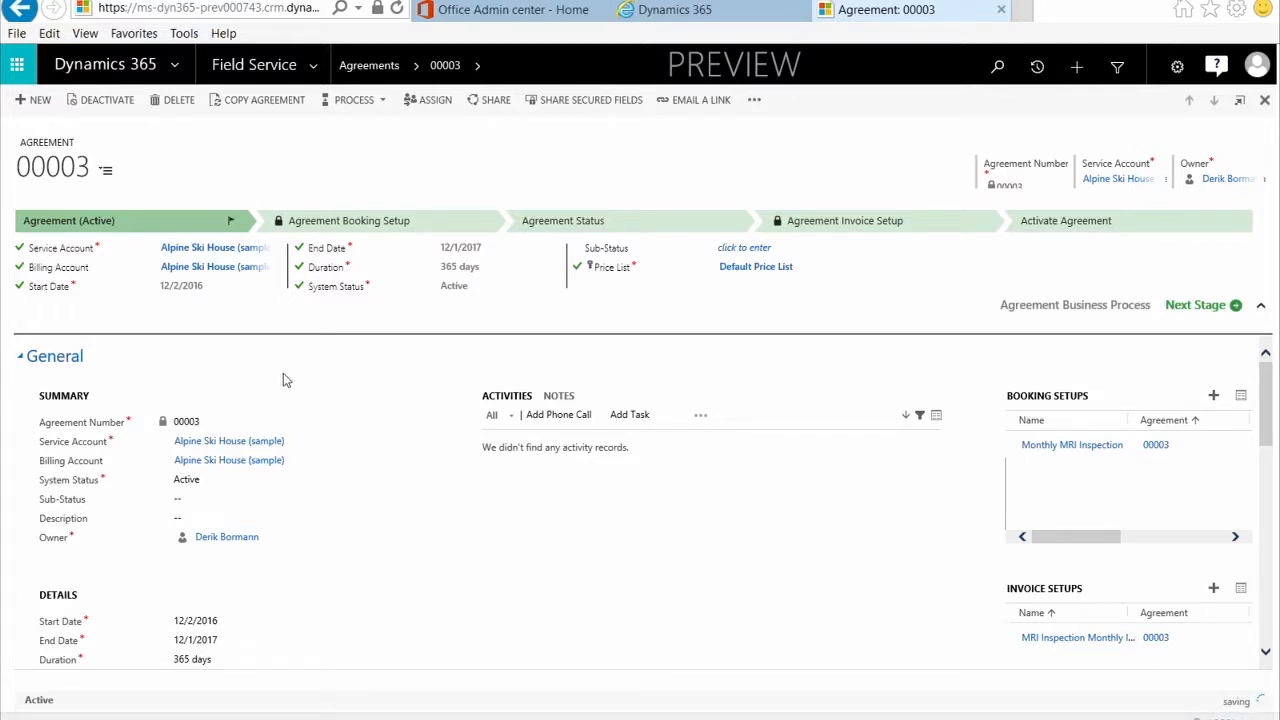